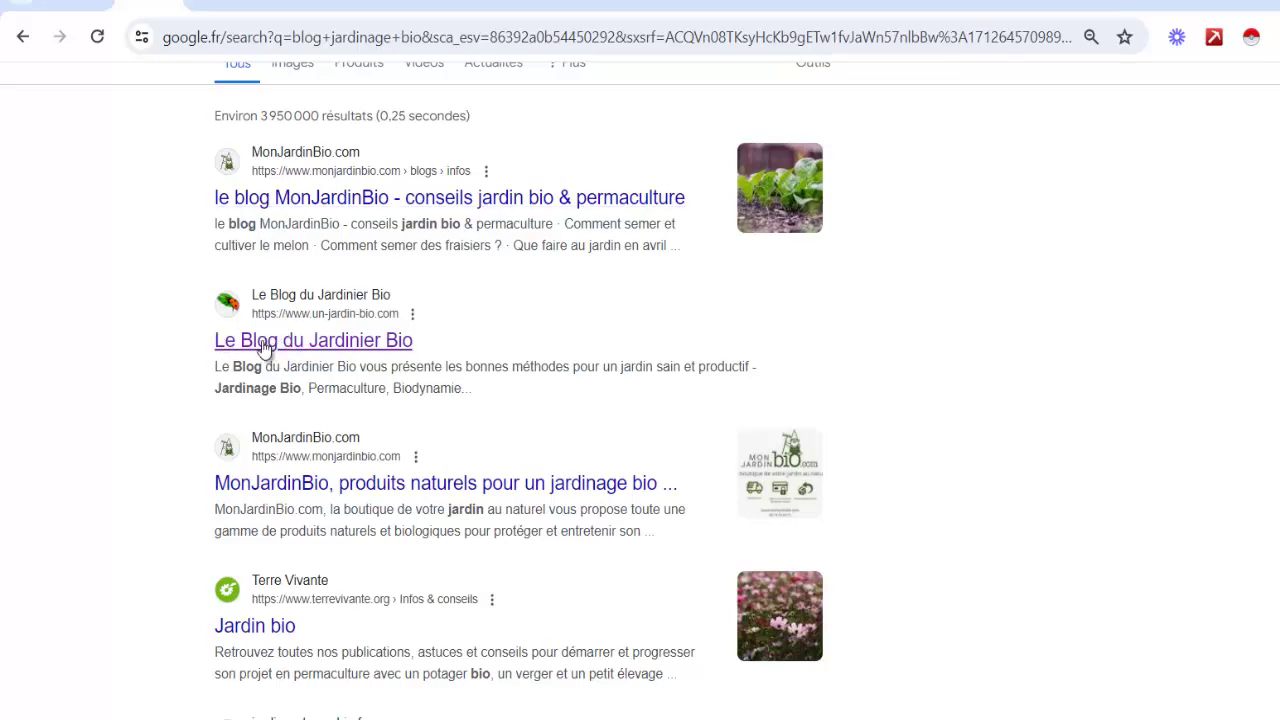
Step: Open Le Blog du Jardinier Bio from the search results and copy the site's address
{"action": "left_click", "coordinate": [280, 343]}
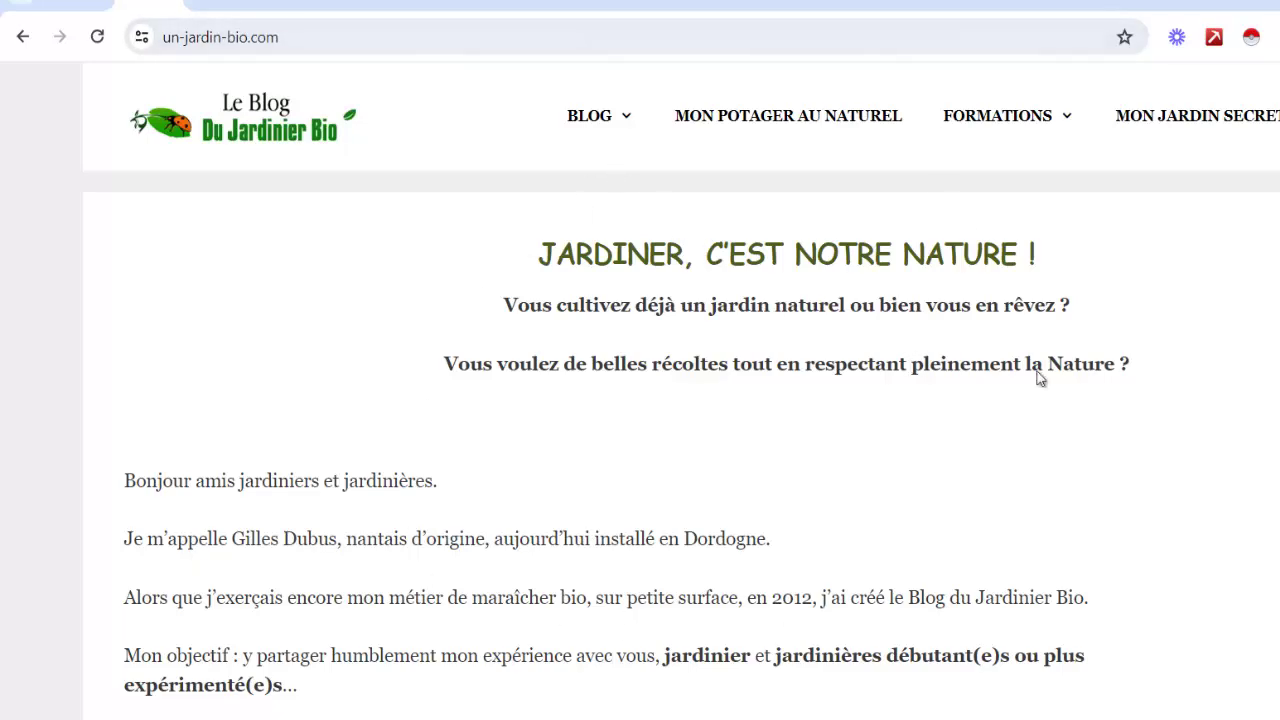
{"action": "scroll", "coordinate": [734, 323], "scroll_direction": "down", "scroll_amount": 4}
{"action": "scroll", "coordinate": [726, 357], "scroll_direction": "up", "scroll_amount": 4}
{"action": "left_click", "coordinate": [331, 42]}
{"action": "key", "text": "ctrl+a"}
{"action": "key", "text": "ctrl+c"}
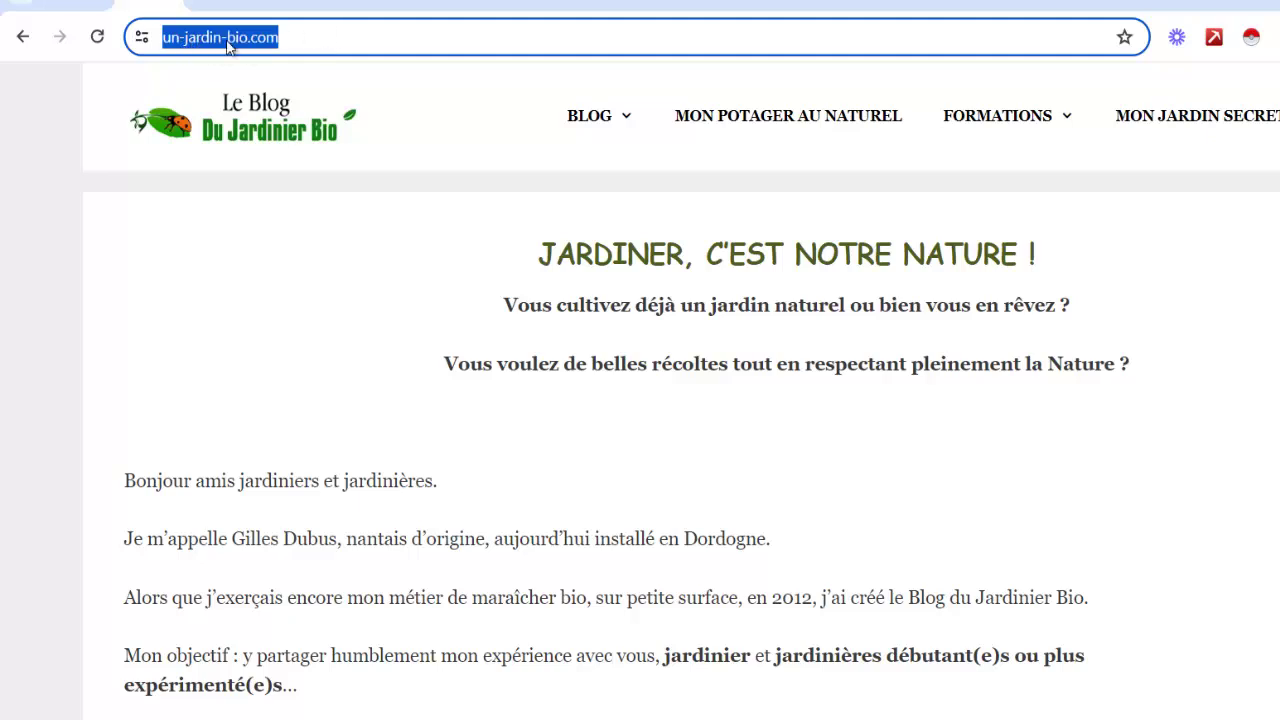
{"action": "key", "text": "alt+Tab"}
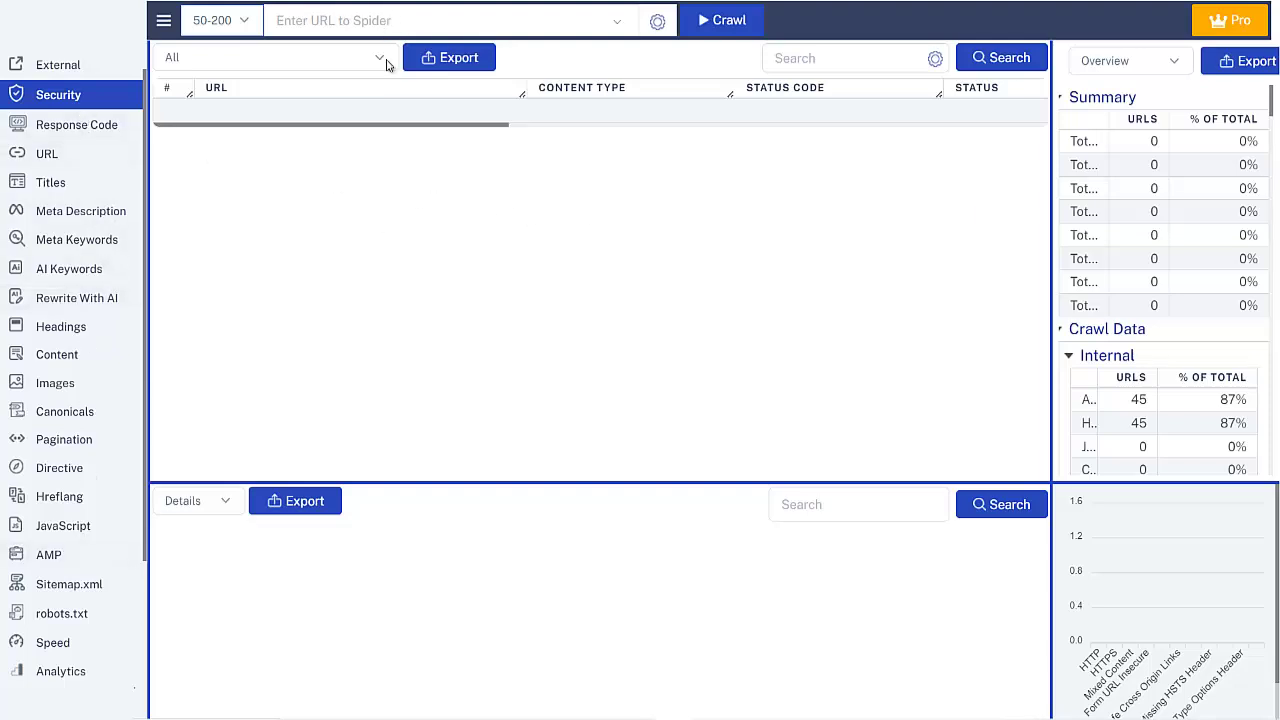
{"action": "left_click", "coordinate": [350, 20]}
{"action": "key", "text": "ctrl+v"}
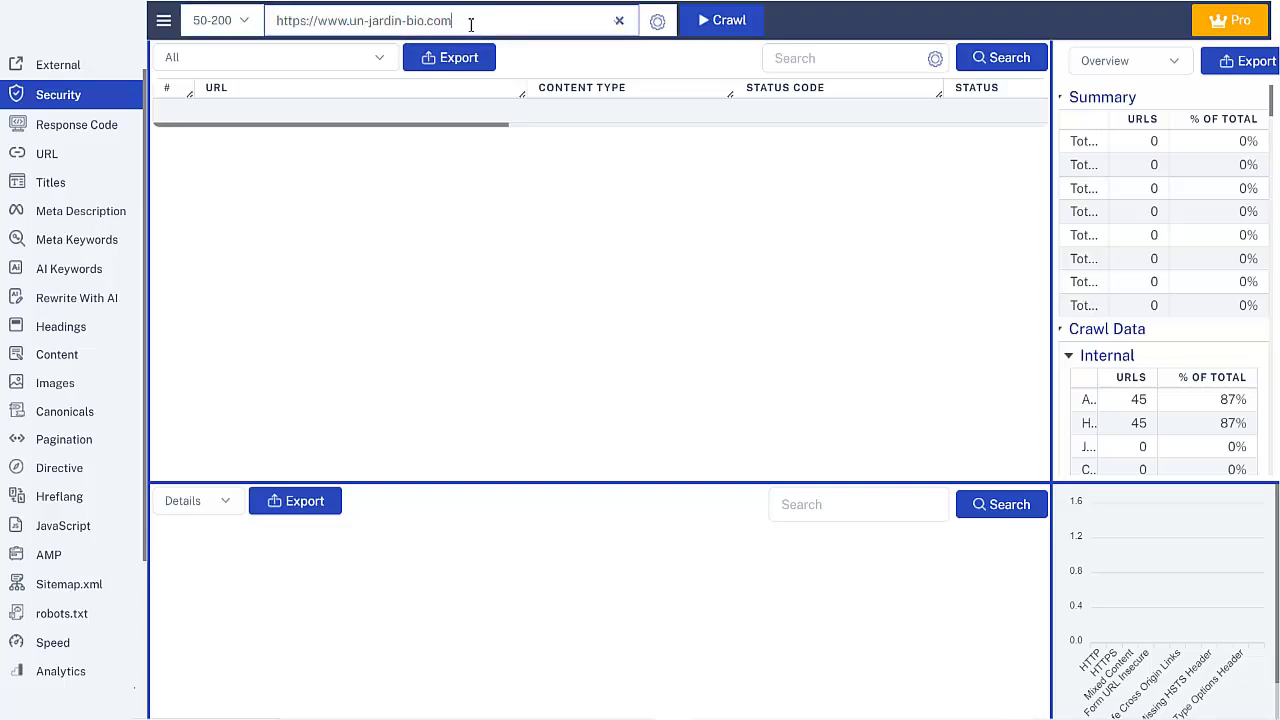
{"action": "left_click", "coordinate": [723, 22]}
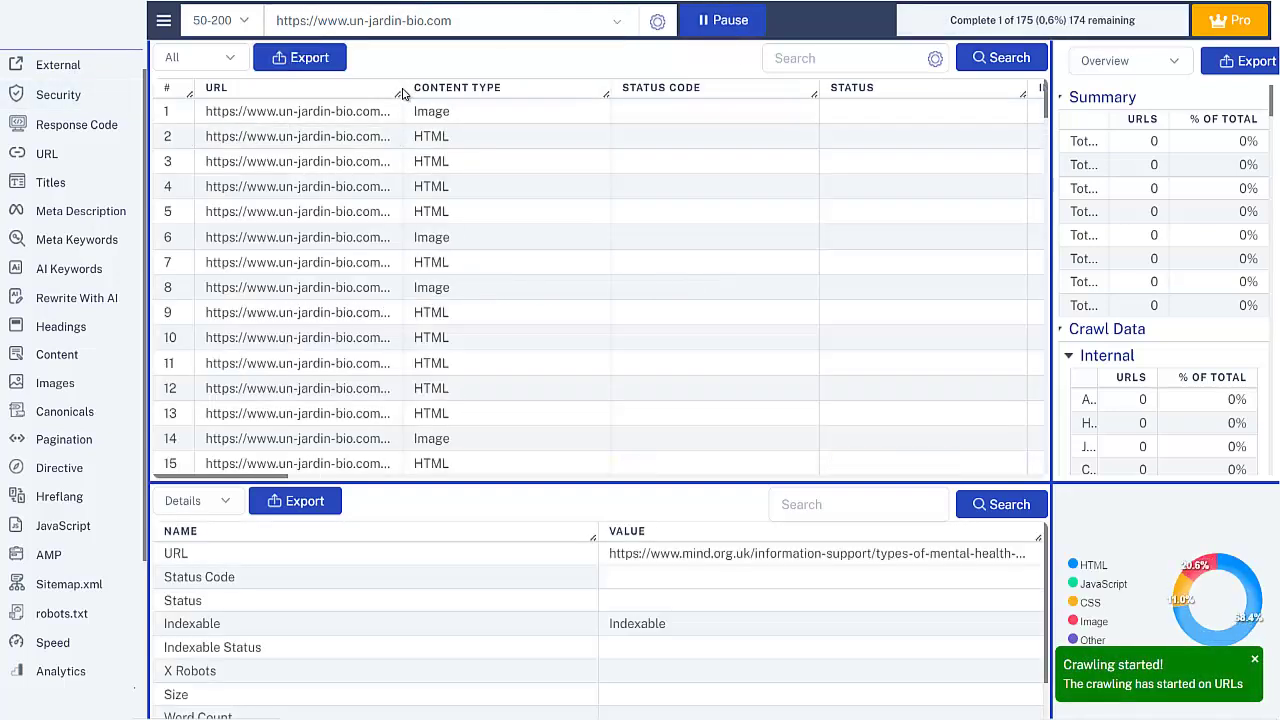
Step: Widen the URL column and look through the columns of the internal crawl results
{"action": "left_click_drag", "start_coordinate": [398, 92], "coordinate": [473, 92]}
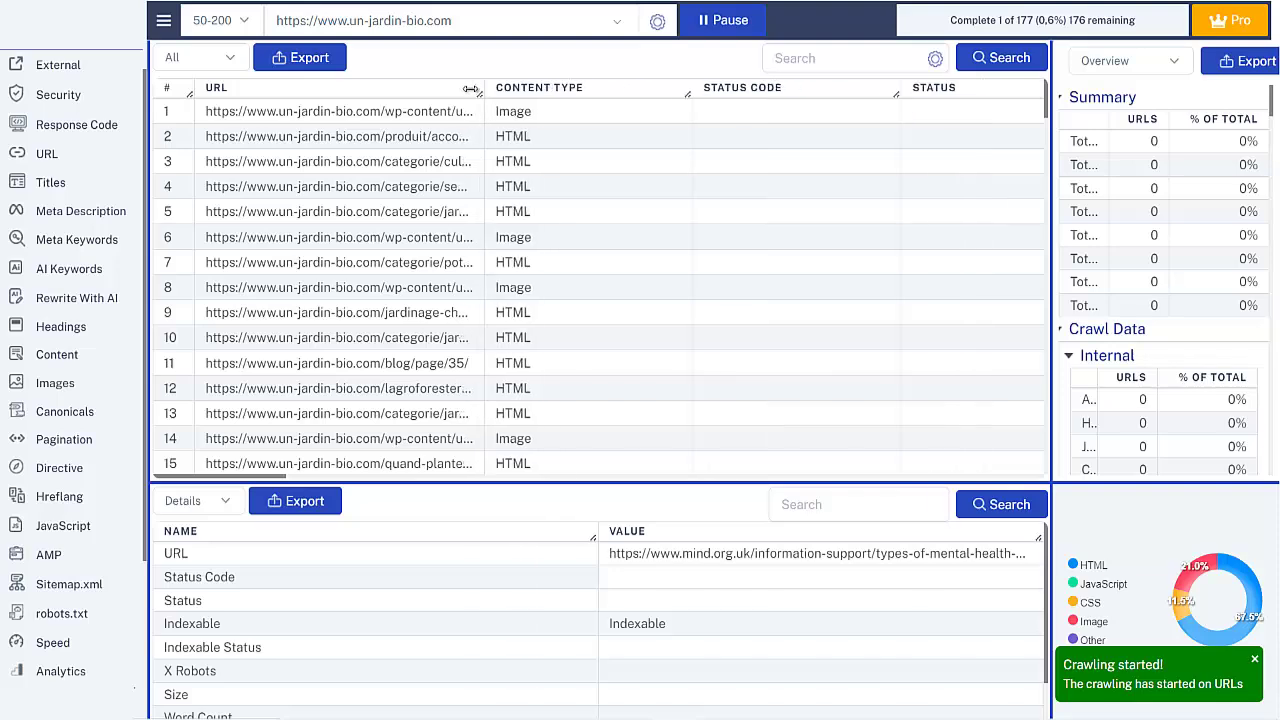
{"action": "left_click_drag", "start_coordinate": [255, 483], "coordinate": [346, 484]}
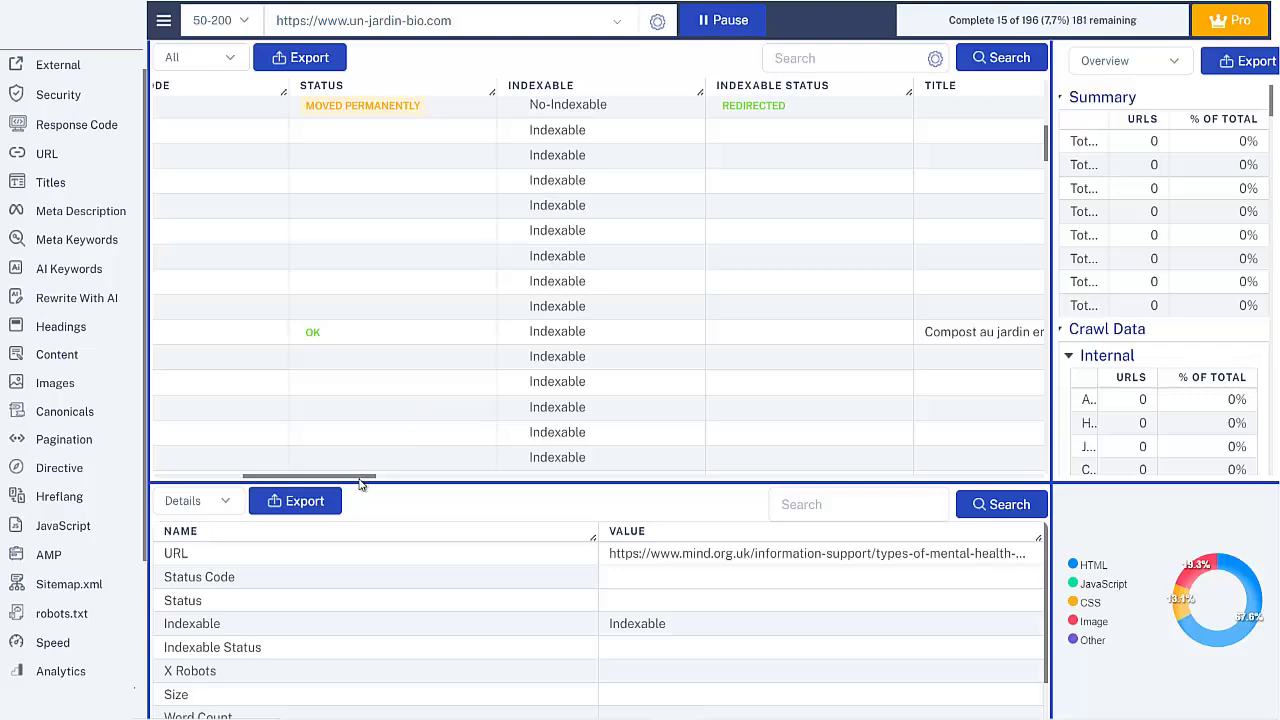
{"action": "left_click_drag", "start_coordinate": [341, 477], "coordinate": [226, 464]}
{"action": "scroll", "coordinate": [669, 220], "scroll_direction": "up", "scroll_amount": 2}
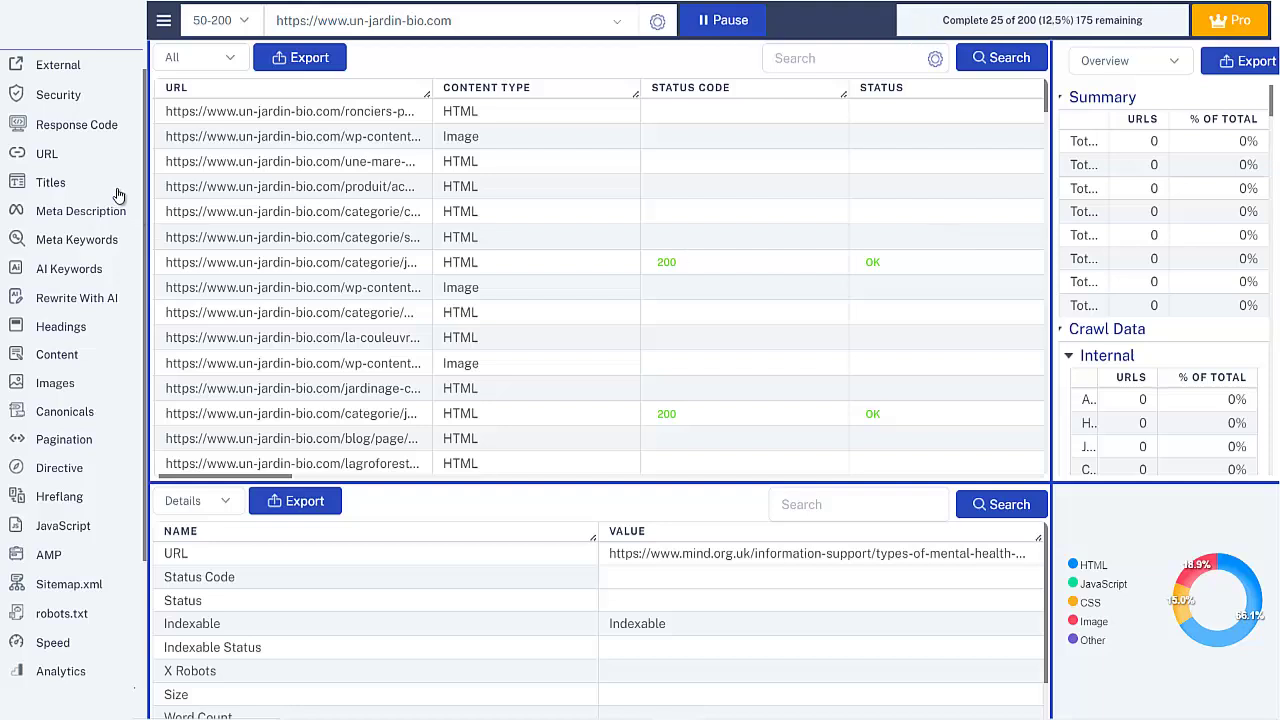
{"action": "scroll", "coordinate": [62, 92], "scroll_direction": "up", "scroll_amount": 1}
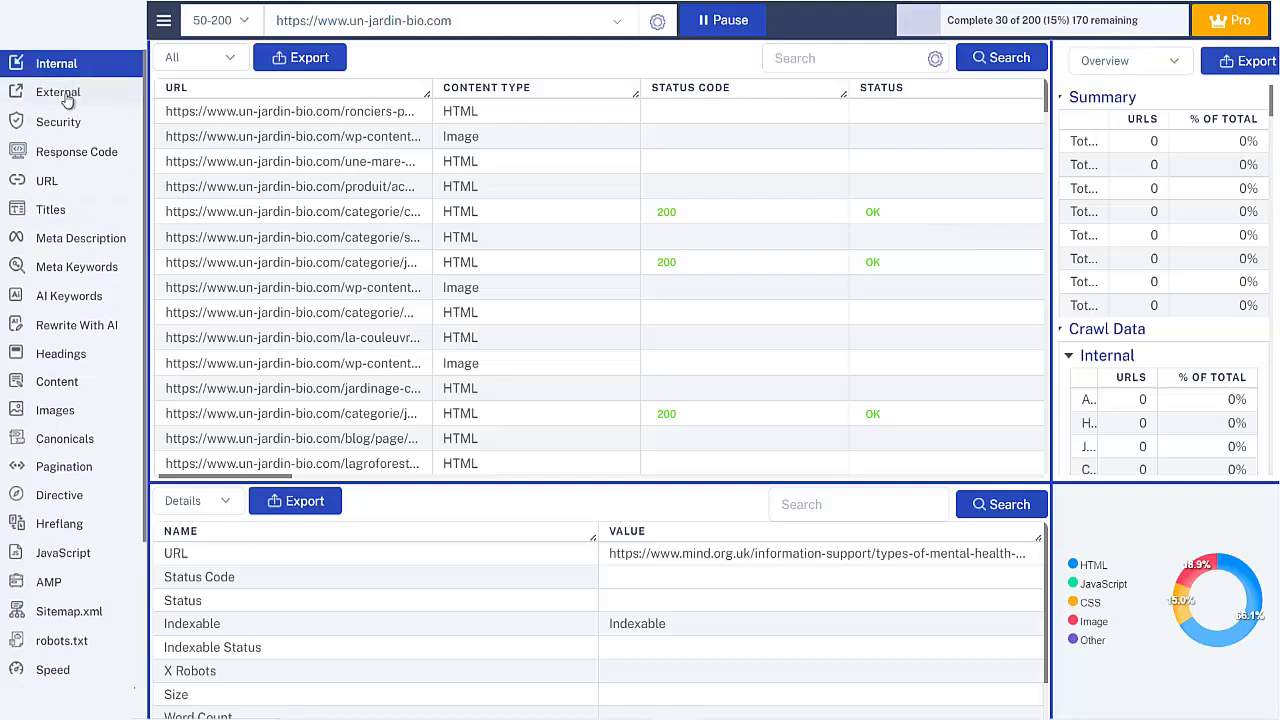
Step: Review the External, Security and Response Code results, and display the details of the page in row 6
{"action": "left_click", "coordinate": [62, 95]}
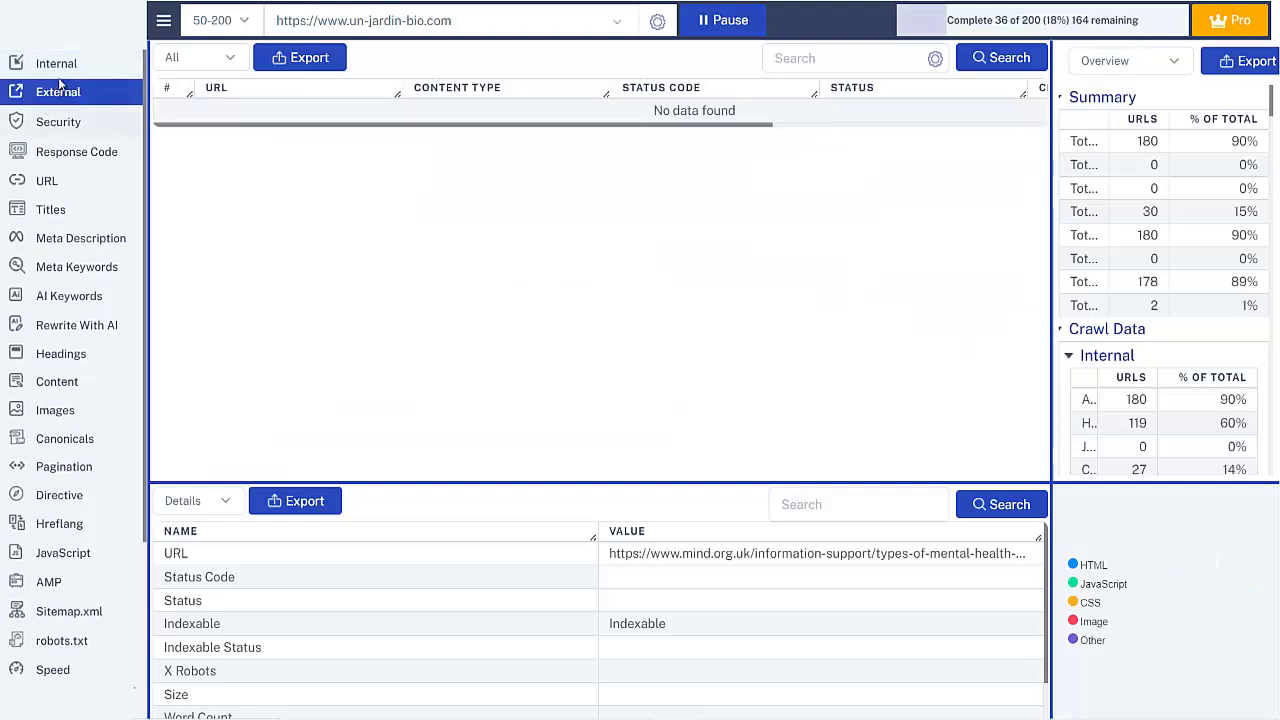
{"action": "left_click", "coordinate": [58, 124]}
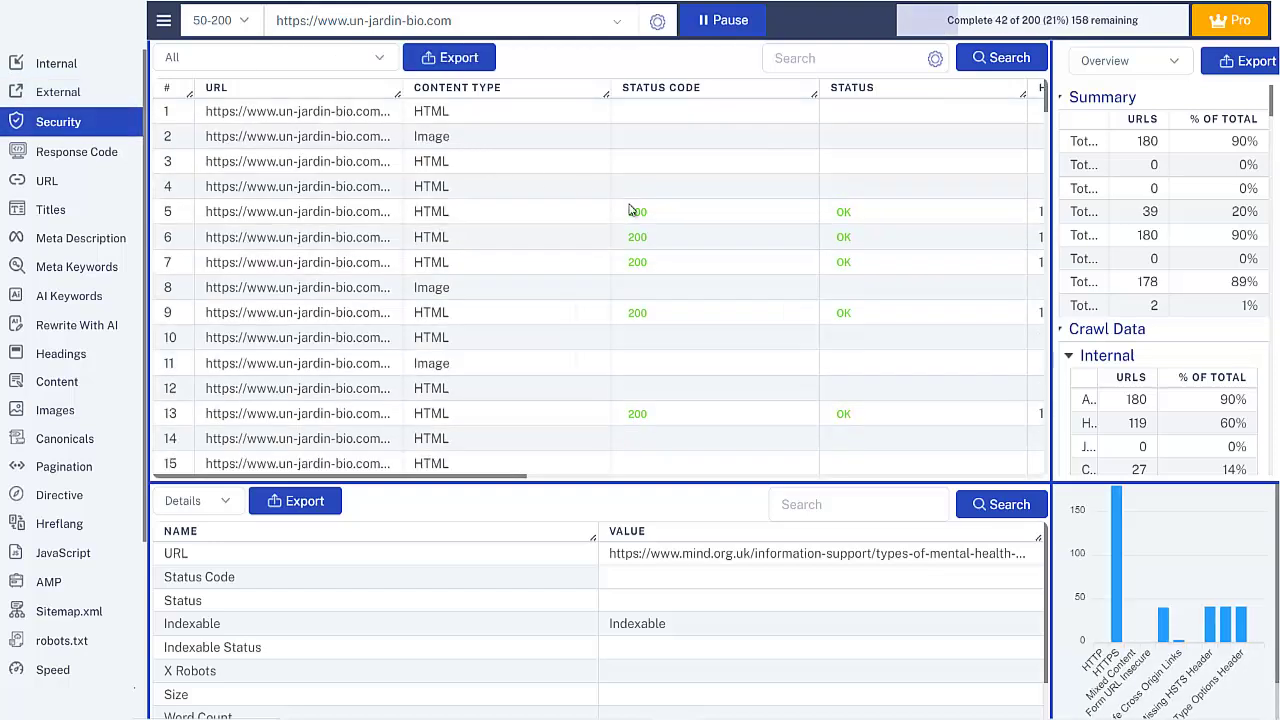
{"action": "scroll", "coordinate": [629, 209], "scroll_direction": "down", "scroll_amount": 8}
{"action": "left_click", "coordinate": [77, 152]}
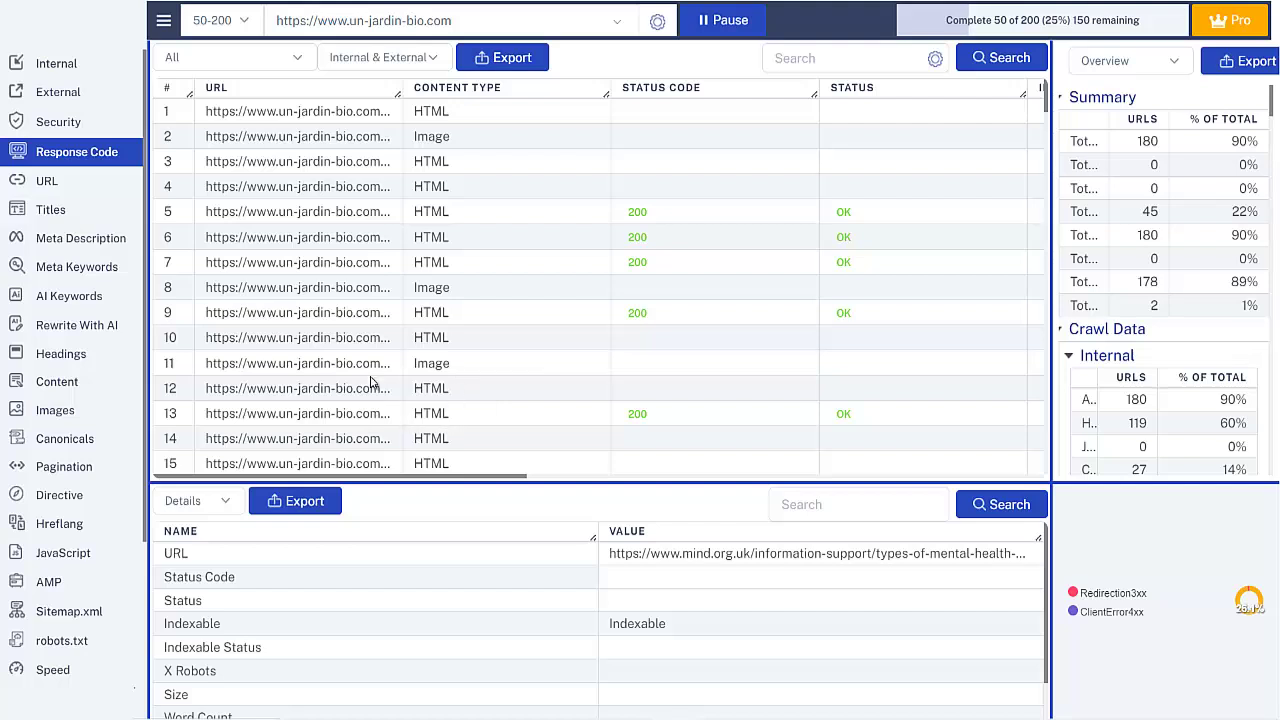
{"action": "left_click", "coordinate": [302, 243]}
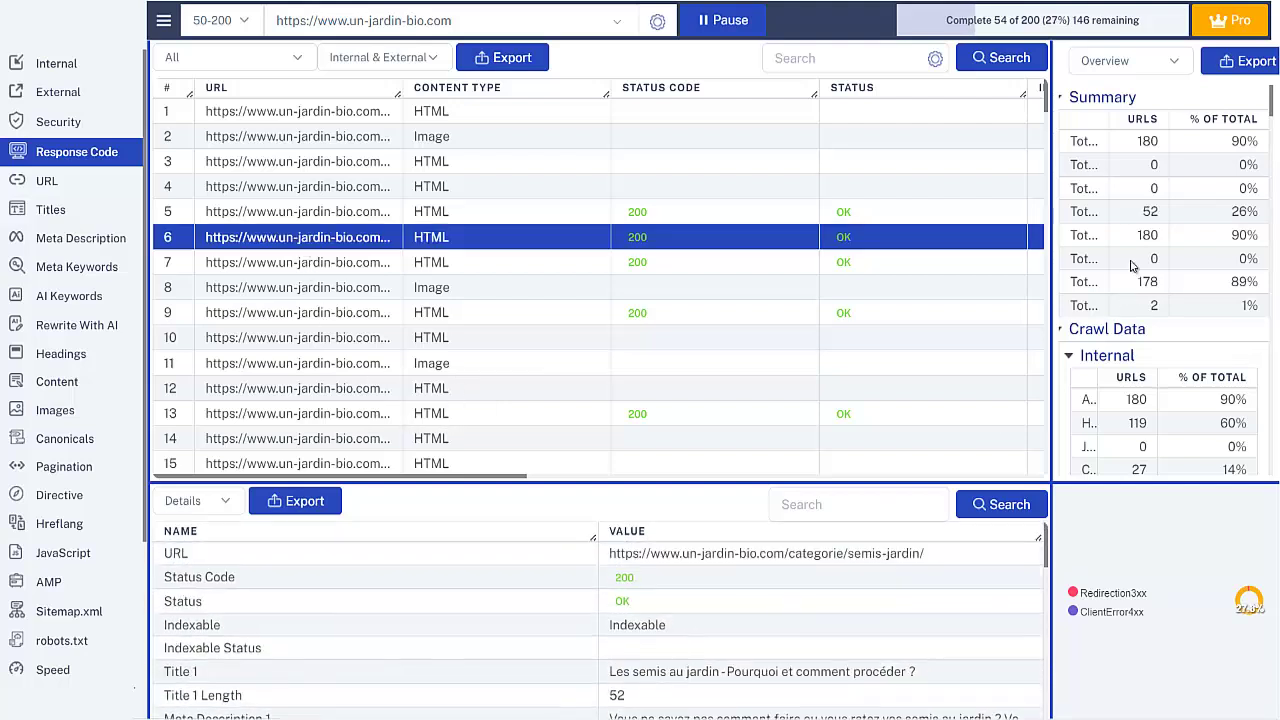
Step: Display the site's issues in place of the overview and examine the URLs affected by the Form on HTTP URL security issue
{"action": "left_click", "coordinate": [1174, 62]}
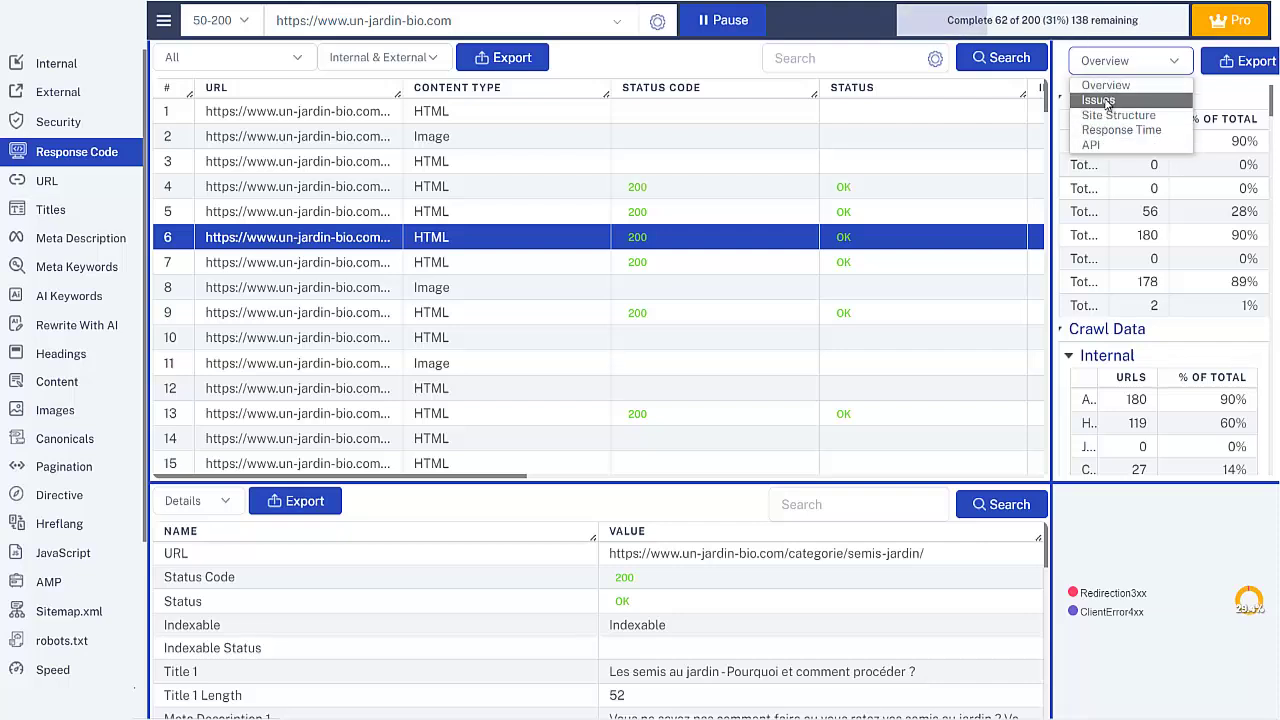
{"action": "left_click", "coordinate": [1098, 101]}
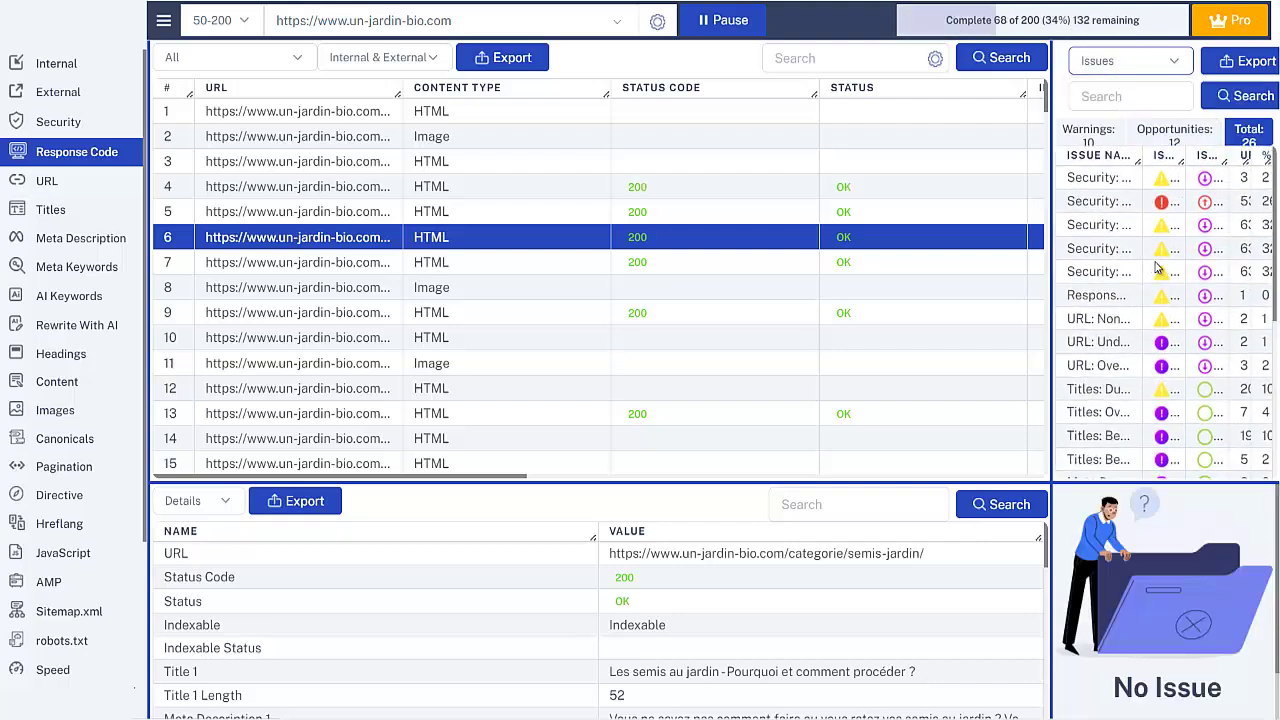
{"action": "left_click", "coordinate": [1130, 204]}
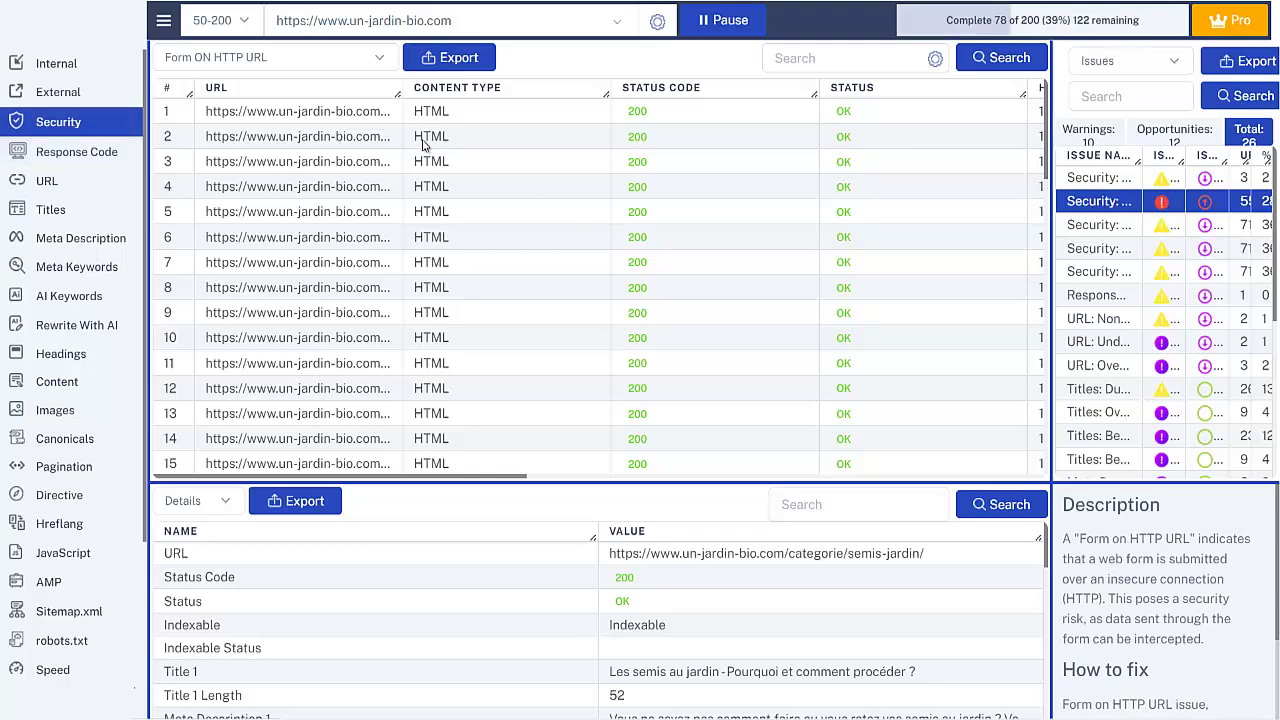
{"action": "scroll", "coordinate": [423, 211], "scroll_direction": "down", "scroll_amount": 6}
{"action": "scroll", "coordinate": [372, 143], "scroll_direction": "up", "scroll_amount": 4}
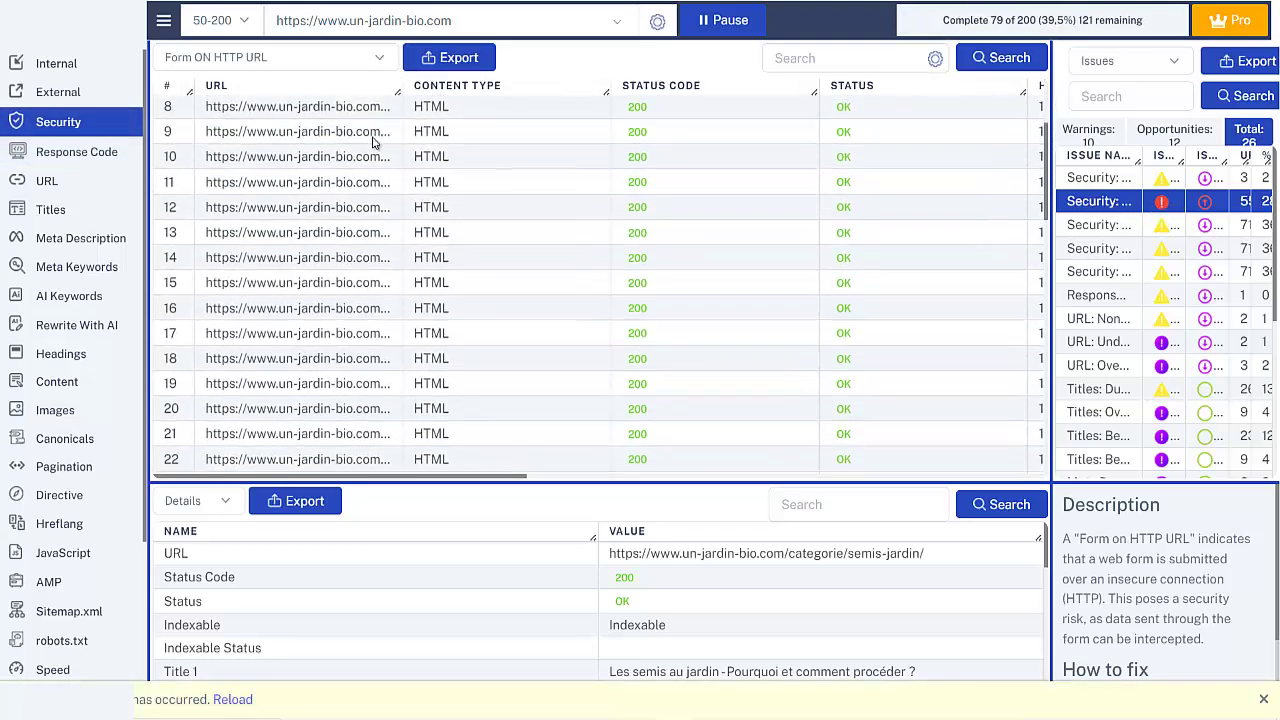
{"action": "scroll", "coordinate": [372, 143], "scroll_direction": "up", "scroll_amount": 2}
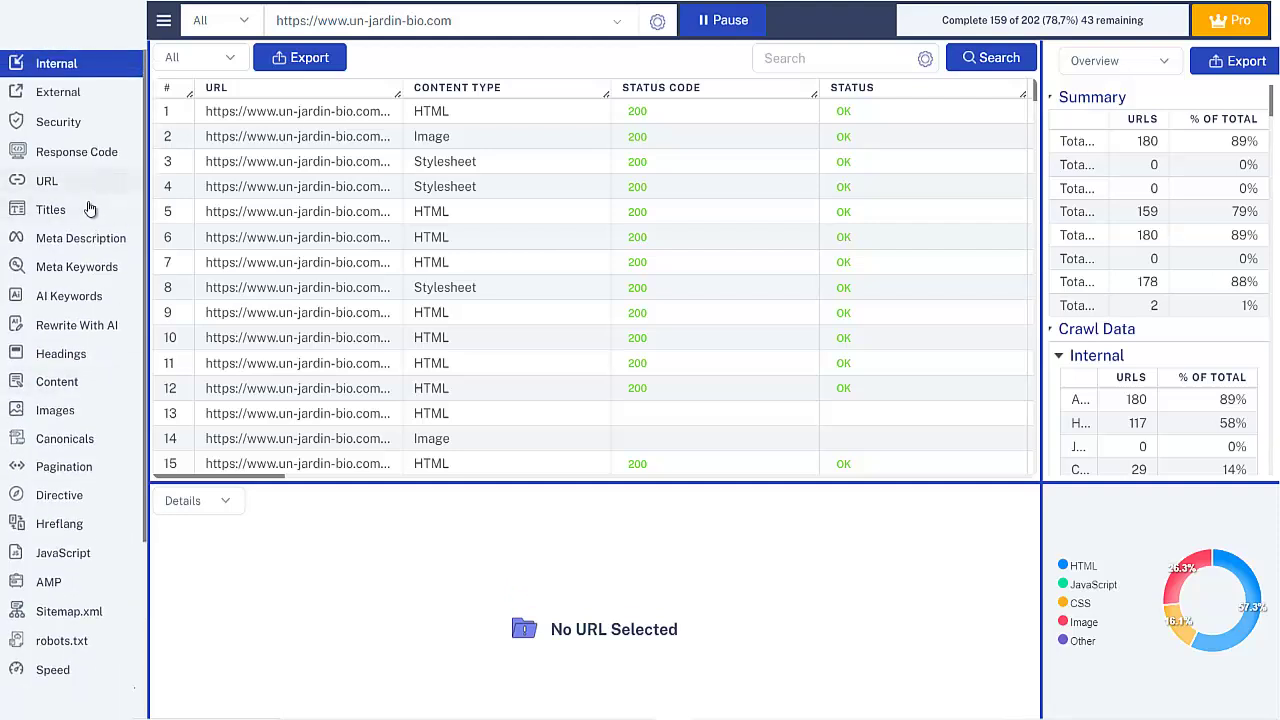
Step: Open the AI Keywords list and widen its URL column so that the page addresses are readable
{"action": "left_click", "coordinate": [55, 302]}
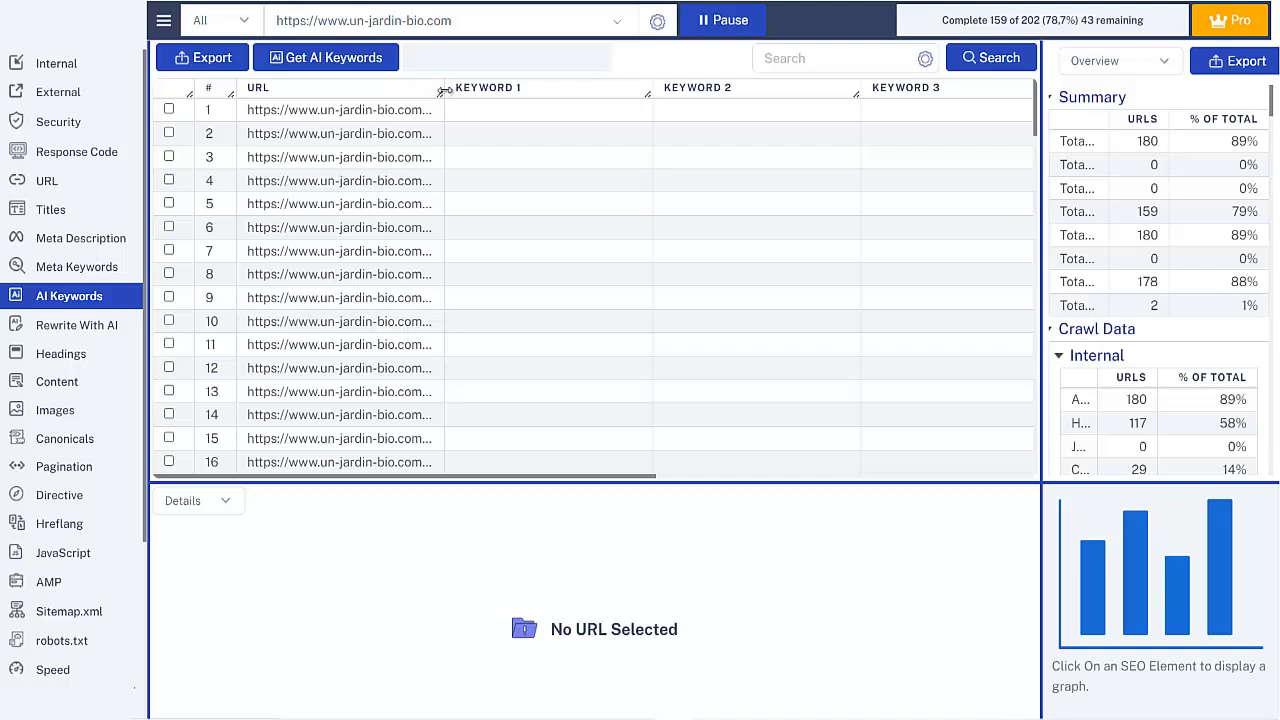
{"action": "left_click", "coordinate": [354, 286]}
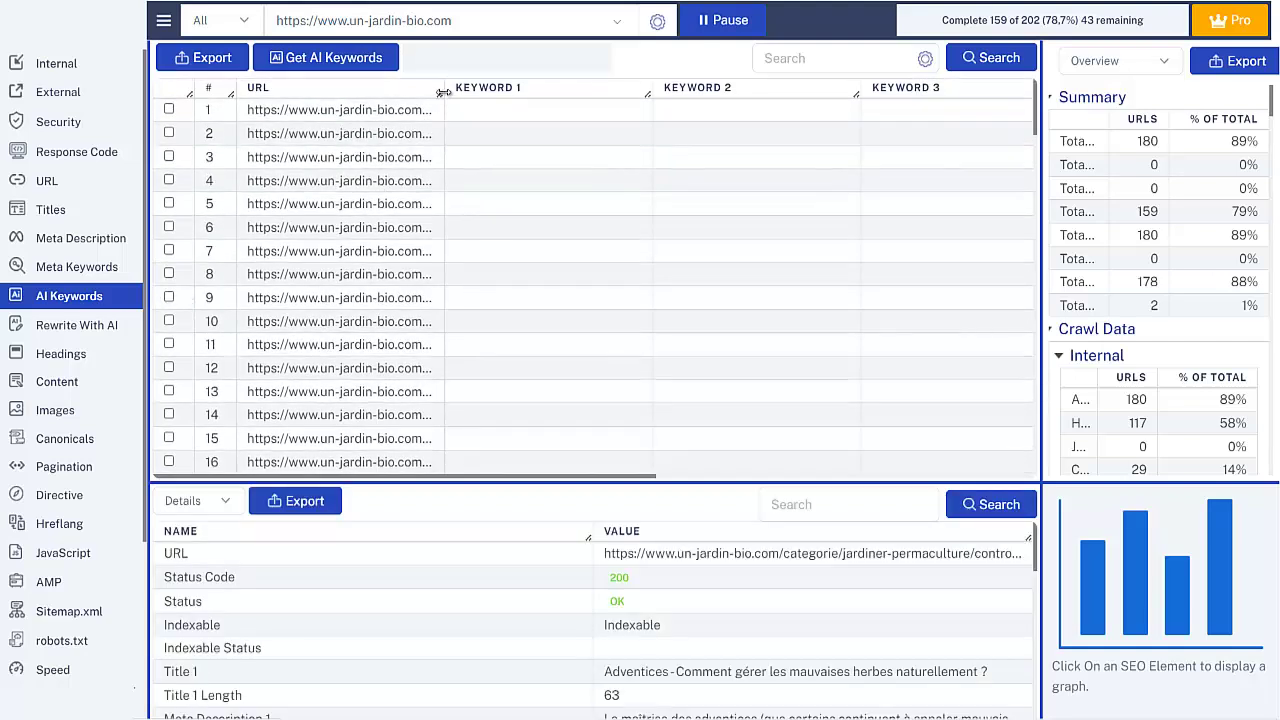
{"action": "left_click_drag", "start_coordinate": [443, 92], "coordinate": [483, 92]}
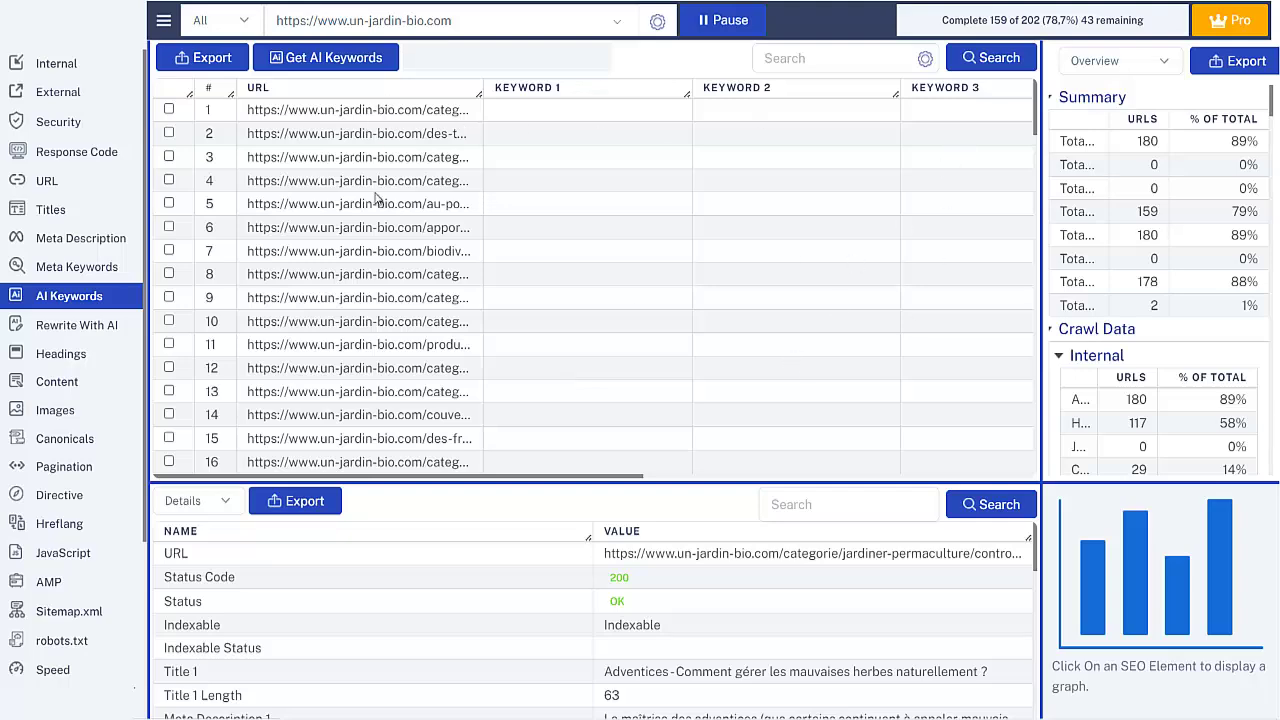
{"action": "left_click_drag", "start_coordinate": [481, 91], "coordinate": [643, 92]}
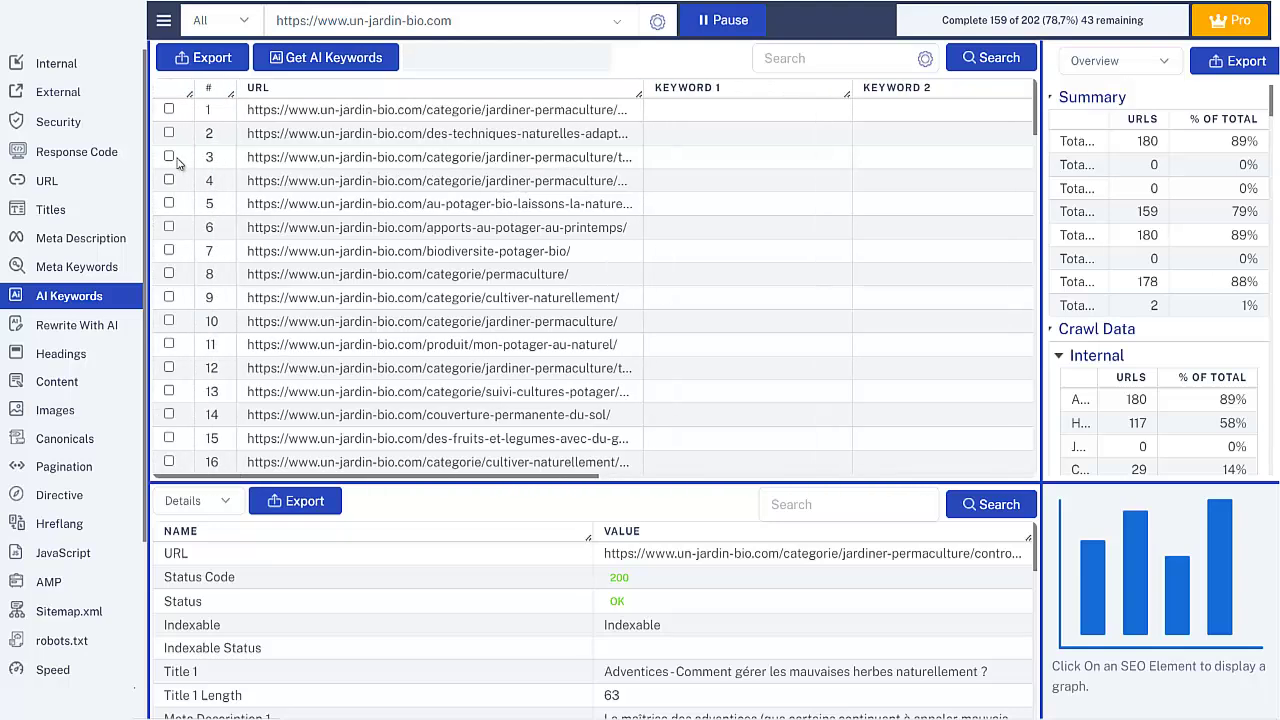
Step: Tick the pages in rows 3, 6, 9 and 11 for AI keywords and display the details of row 3
{"action": "left_click", "coordinate": [169, 157]}
{"action": "left_click", "coordinate": [169, 227]}
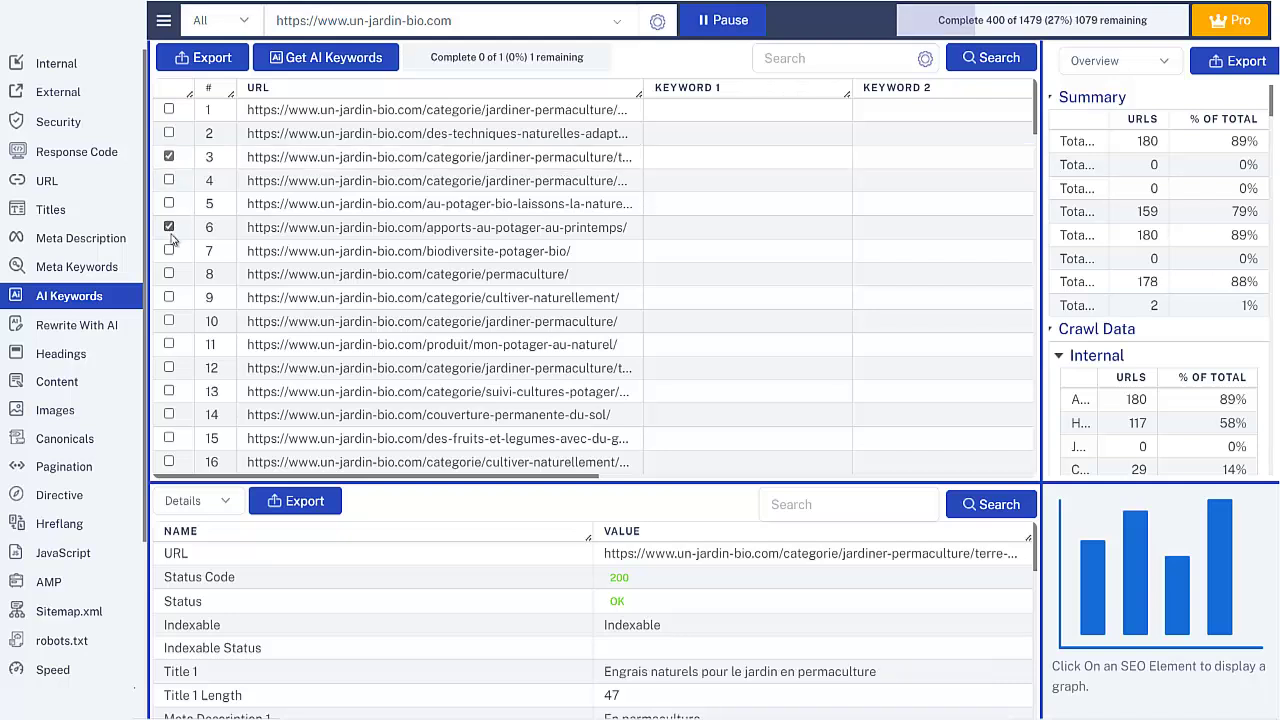
{"action": "left_click", "coordinate": [169, 297]}
{"action": "left_click", "coordinate": [169, 344]}
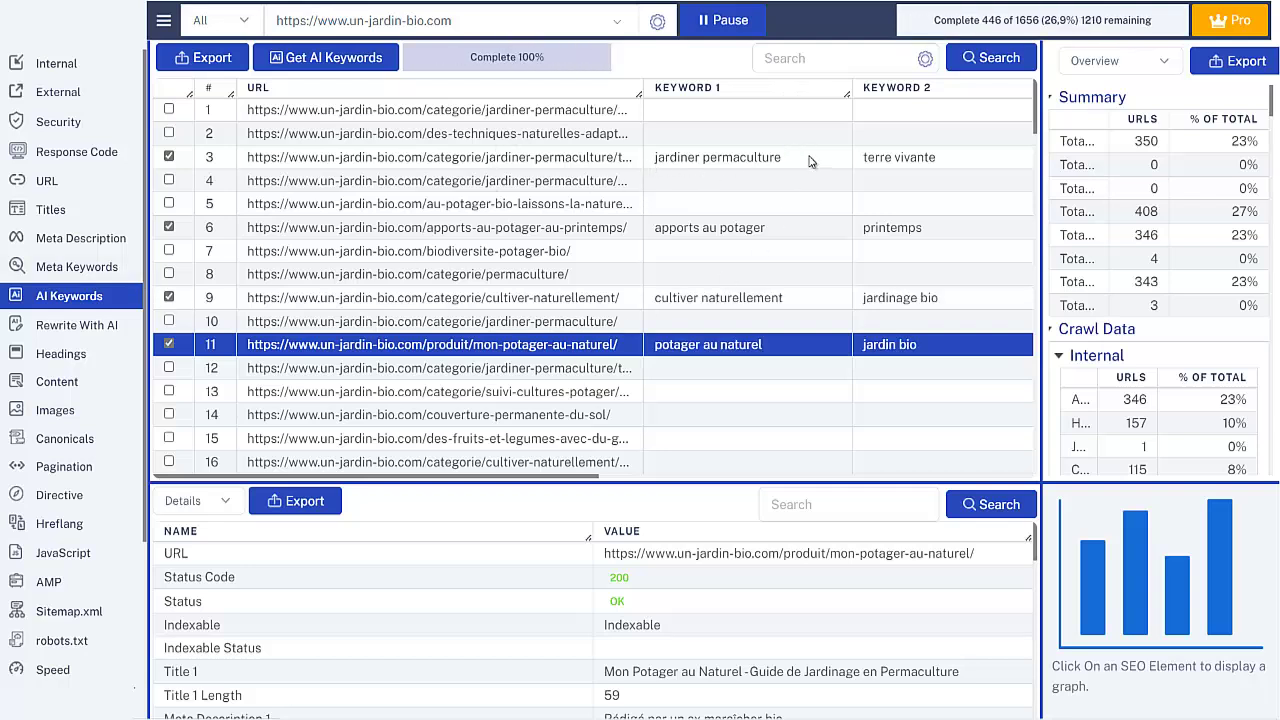
{"action": "left_click", "coordinate": [505, 158]}
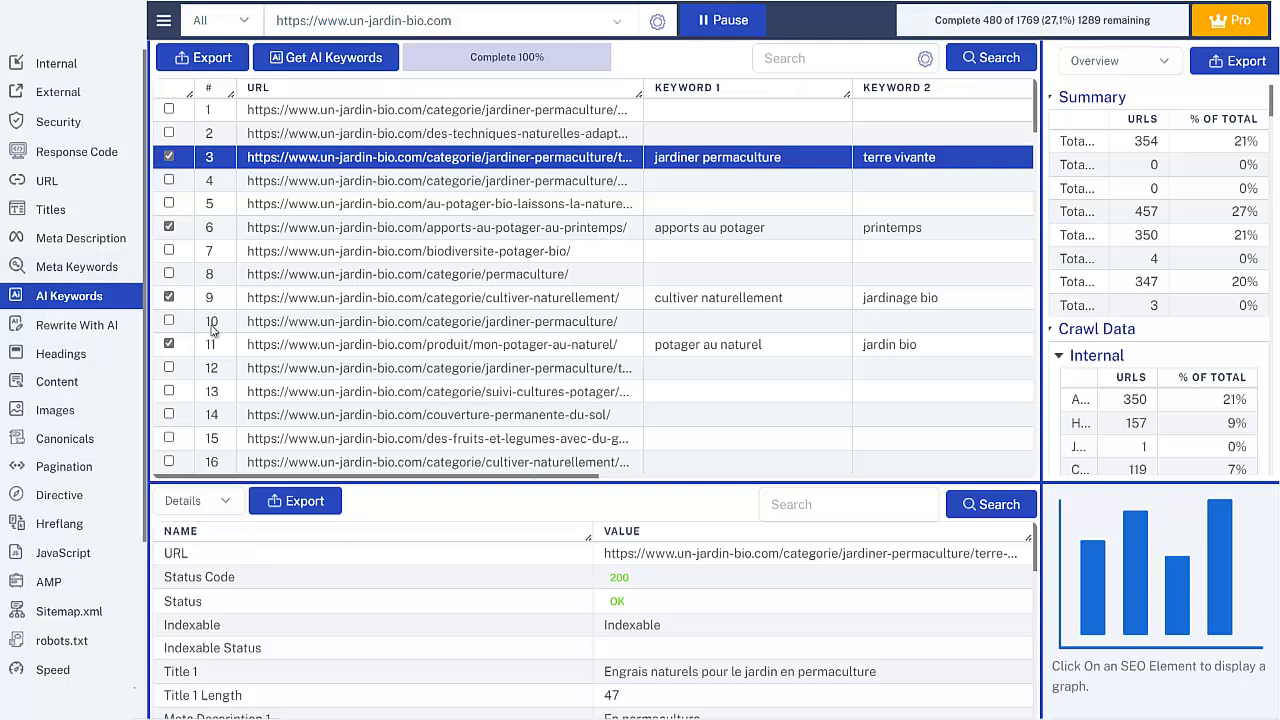
Step: Look through the Meta Keywords results for the crawled pages
{"action": "left_click", "coordinate": [77, 267]}
{"action": "scroll", "coordinate": [463, 255], "scroll_direction": "down", "scroll_amount": 1}
{"action": "scroll", "coordinate": [503, 289], "scroll_direction": "down", "scroll_amount": 6}
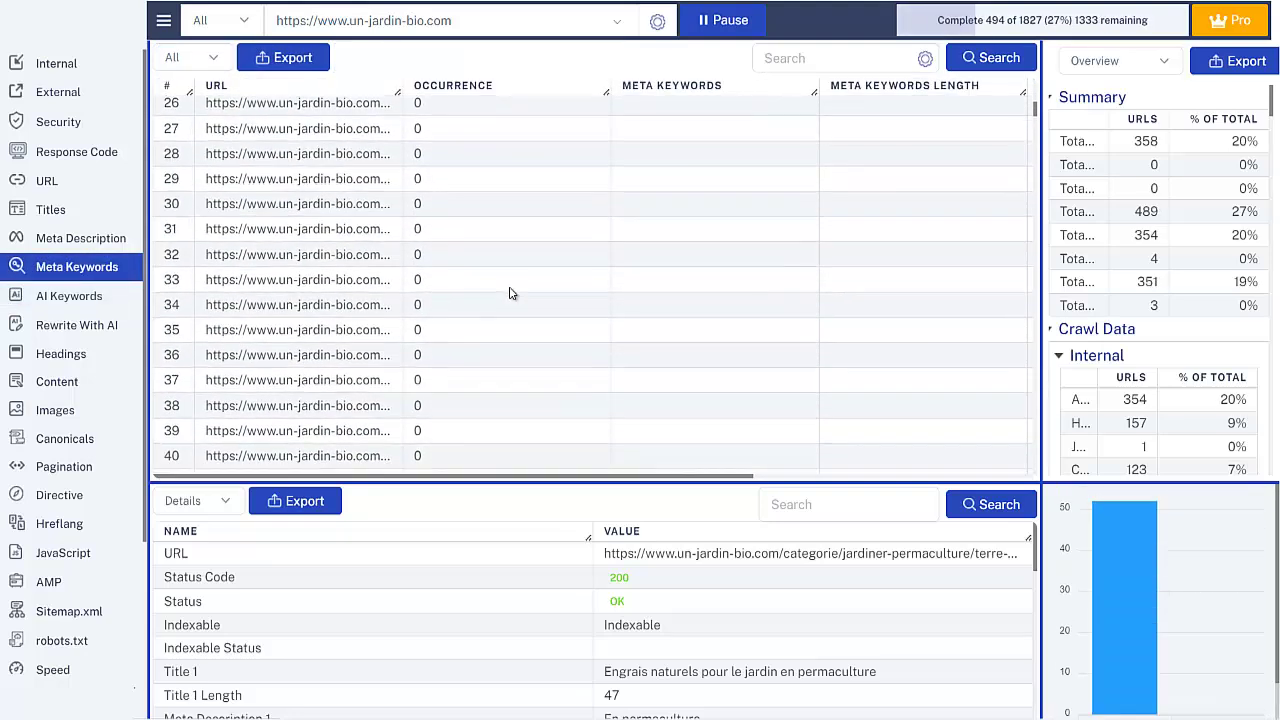
{"action": "scroll", "coordinate": [400, 290], "scroll_direction": "up", "scroll_amount": 5}
Step: Return to AI Keywords and review all keyword columns of the ticked pages
{"action": "left_click", "coordinate": [77, 295]}
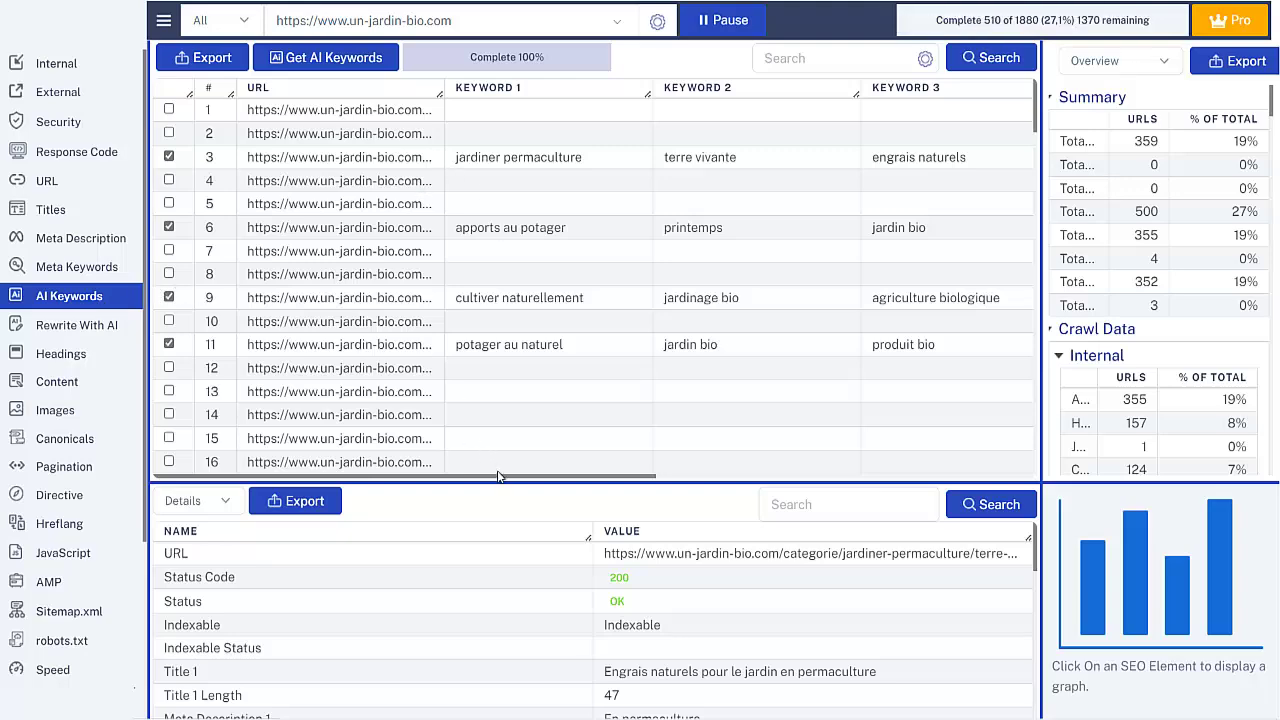
{"action": "scroll", "coordinate": [503, 481], "scroll_direction": "right", "scroll_amount": 5}
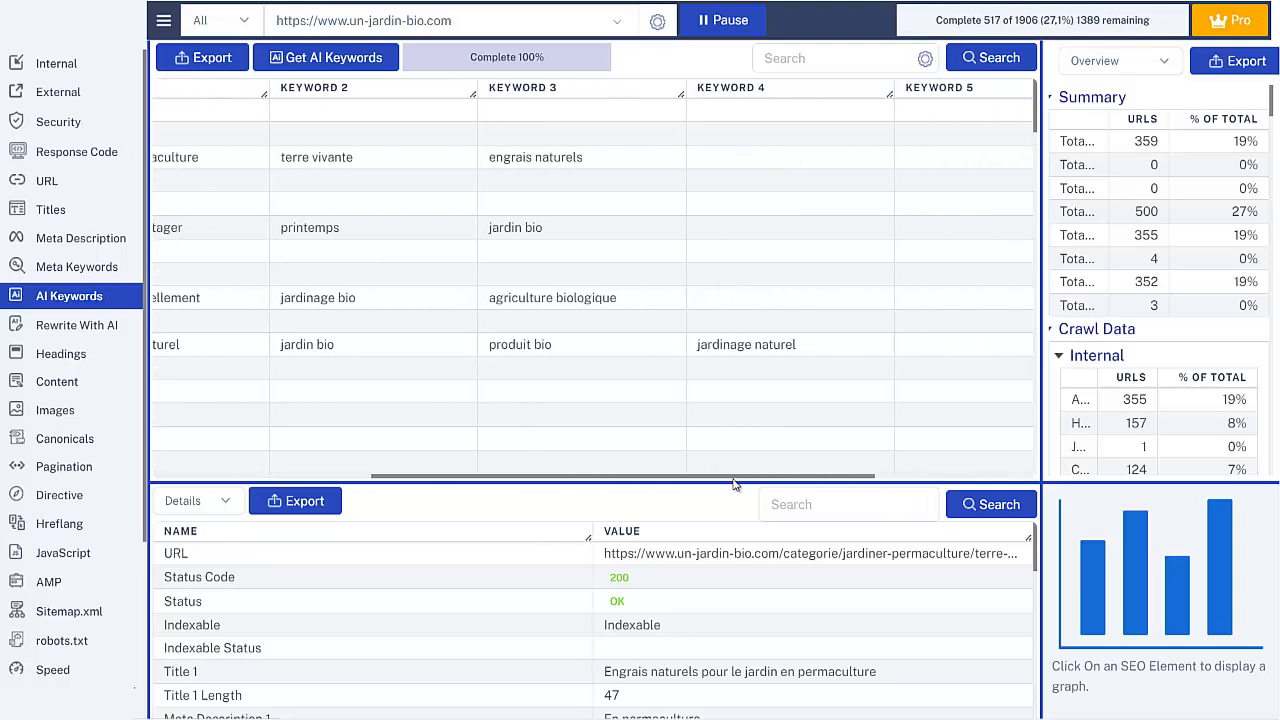
{"action": "scroll", "coordinate": [585, 461], "scroll_direction": "left", "scroll_amount": 4}
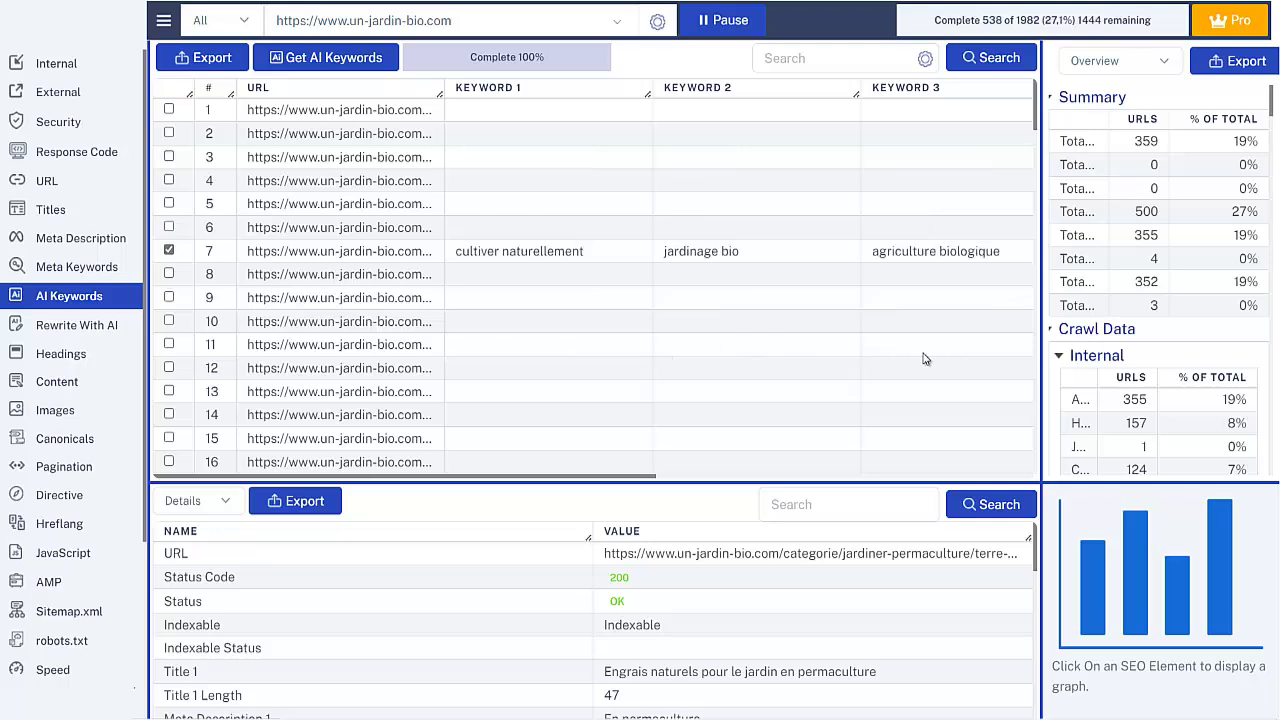
Step: Tick the pages in rows 33, 35 and 37 of the AI Keywords list
{"action": "scroll", "coordinate": [580, 297], "scroll_direction": "down", "scroll_amount": 10}
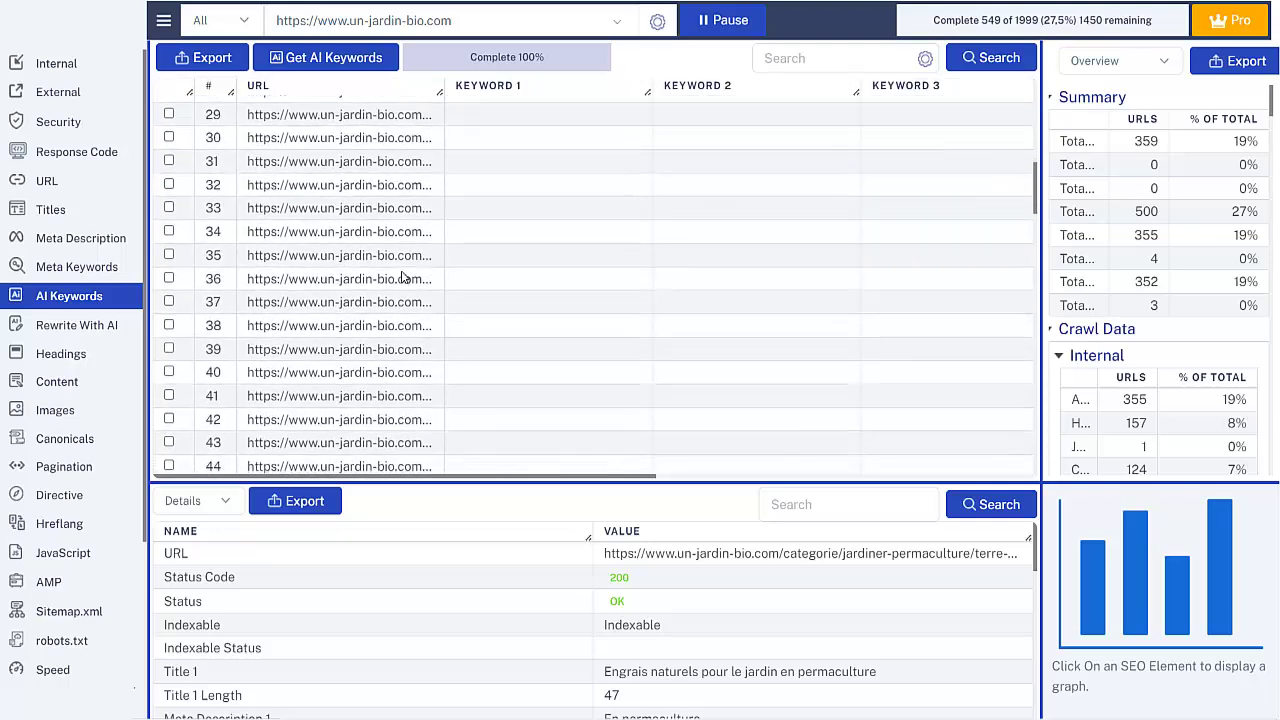
{"action": "scroll", "coordinate": [399, 311], "scroll_direction": "up", "scroll_amount": 3}
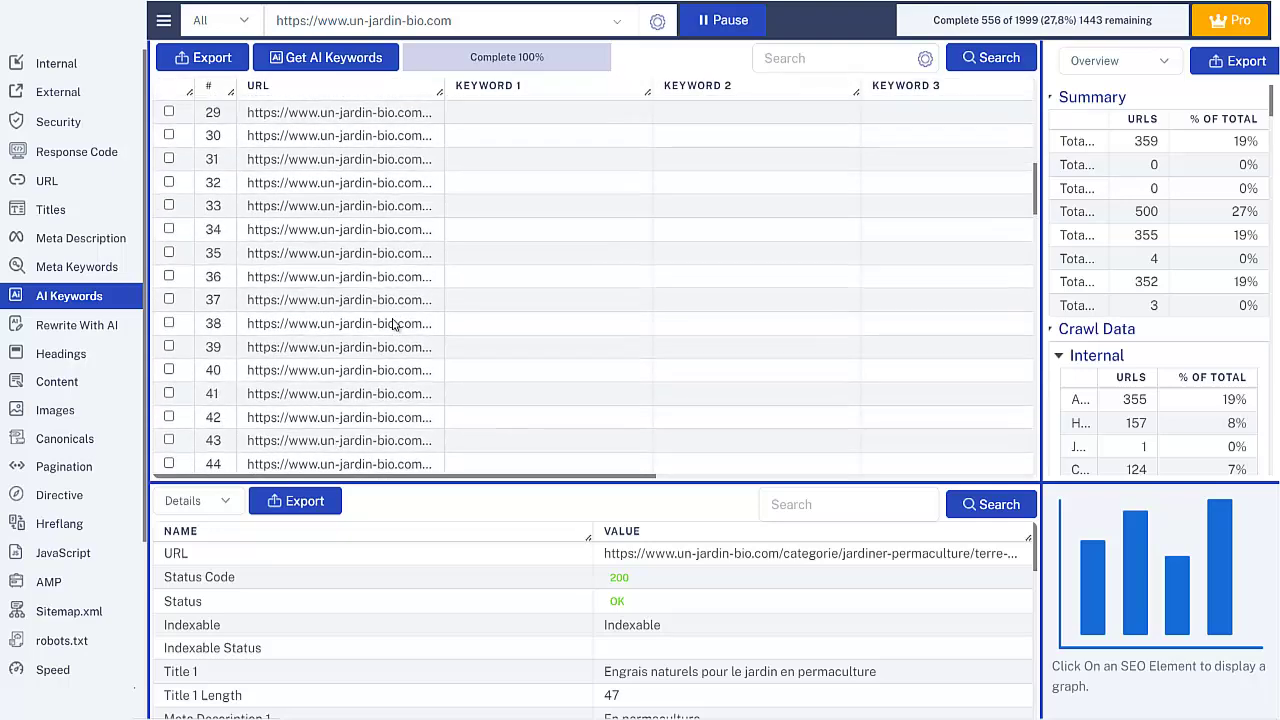
{"action": "left_click", "coordinate": [169, 205]}
{"action": "left_click", "coordinate": [169, 253]}
{"action": "left_click", "coordinate": [169, 299]}
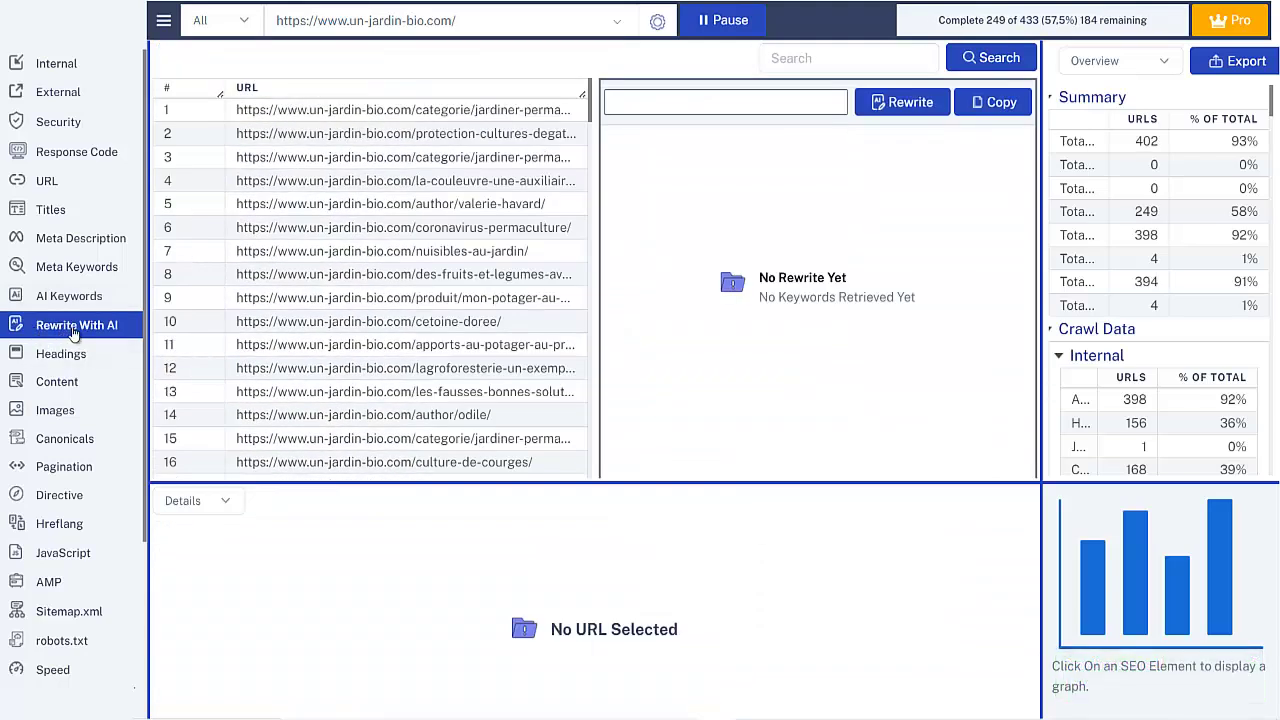
Step: Rewrite the culture-de-courges page with AI, switch to the DeepL translator in the browser and paste the rewritten text for translation into French
{"action": "scroll", "coordinate": [480, 250], "scroll_direction": "down", "scroll_amount": 5}
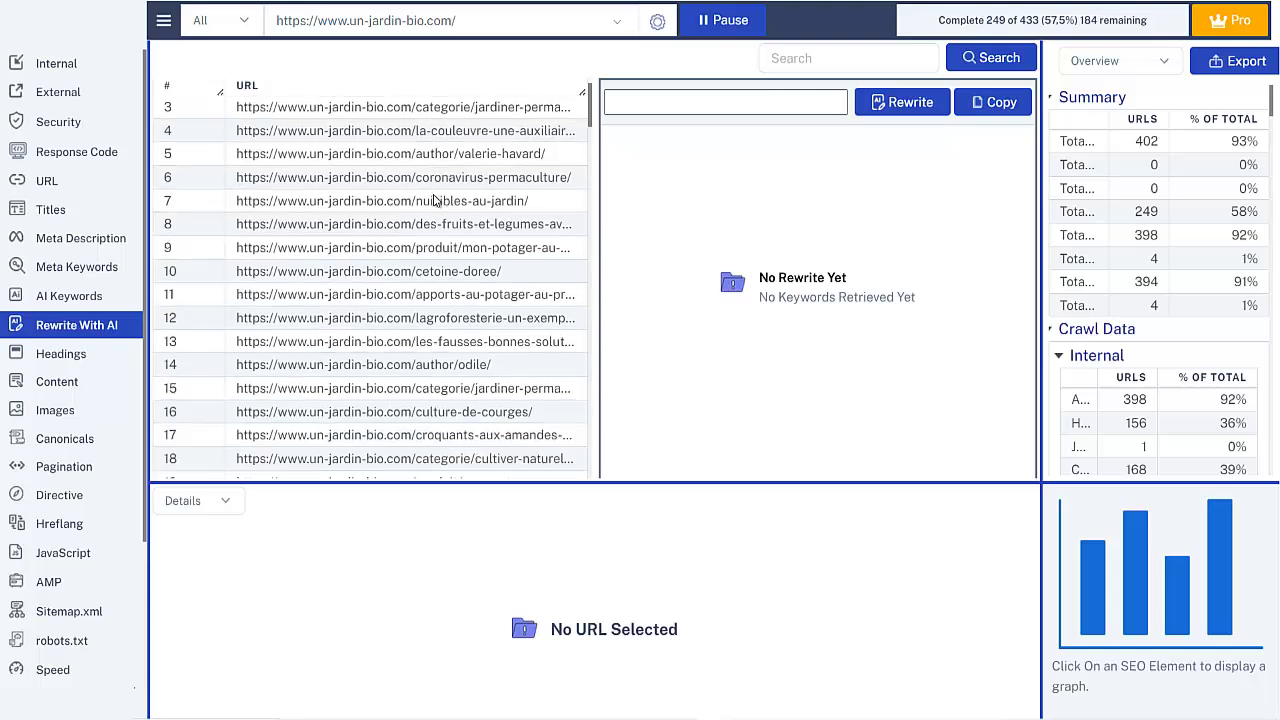
{"action": "scroll", "coordinate": [450, 340], "scroll_direction": "up", "scroll_amount": 5}
{"action": "scroll", "coordinate": [414, 134], "scroll_direction": "down", "scroll_amount": 4}
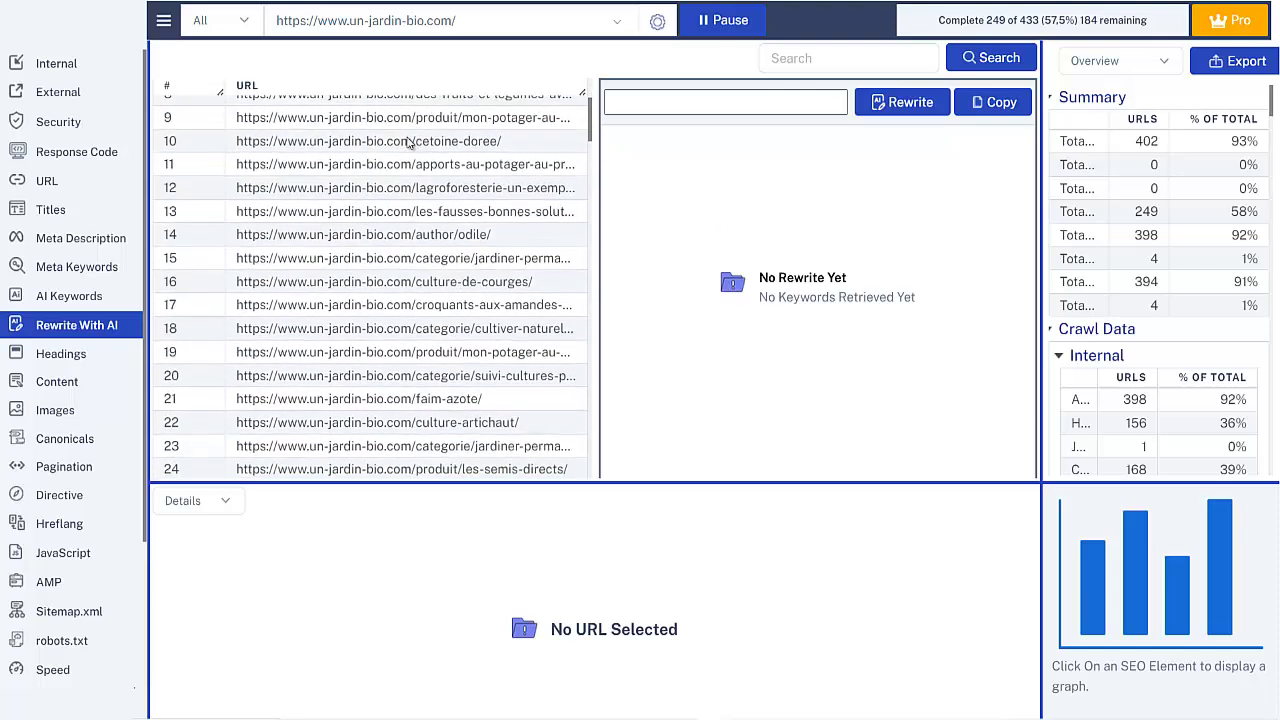
{"action": "scroll", "coordinate": [460, 188], "scroll_direction": "up", "scroll_amount": 3}
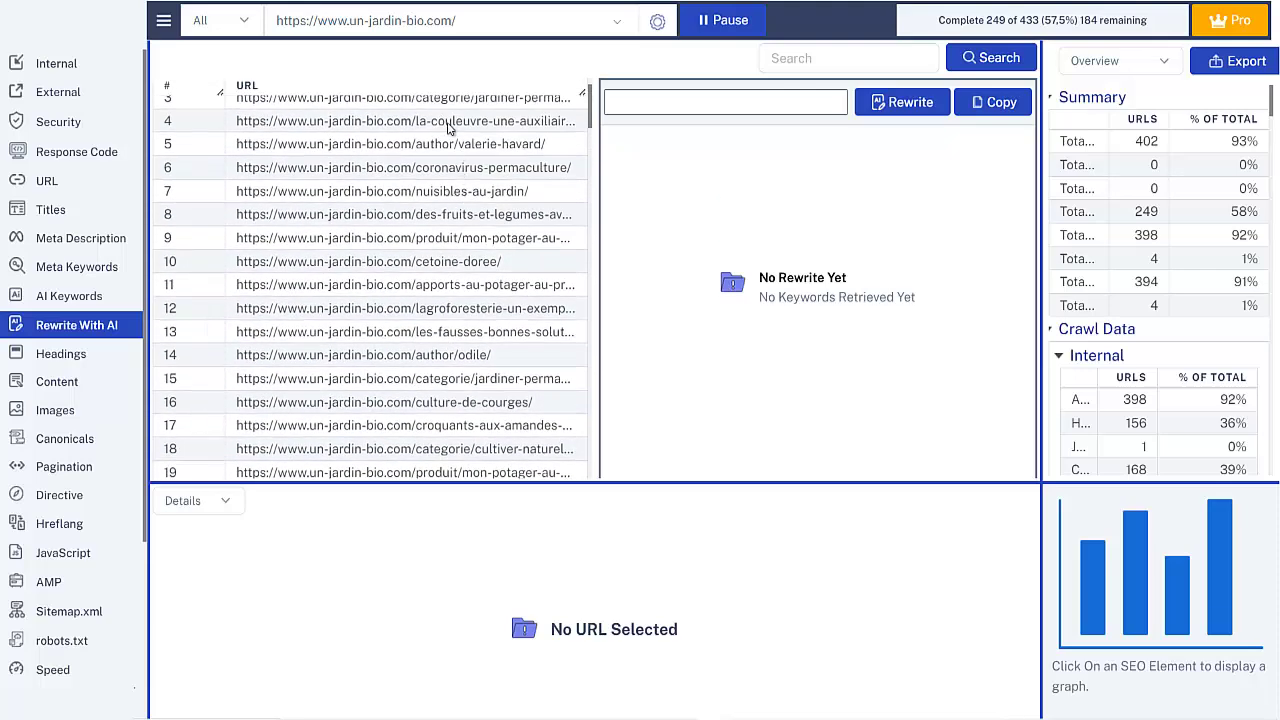
{"action": "scroll", "coordinate": [447, 308], "scroll_direction": "down", "scroll_amount": 4}
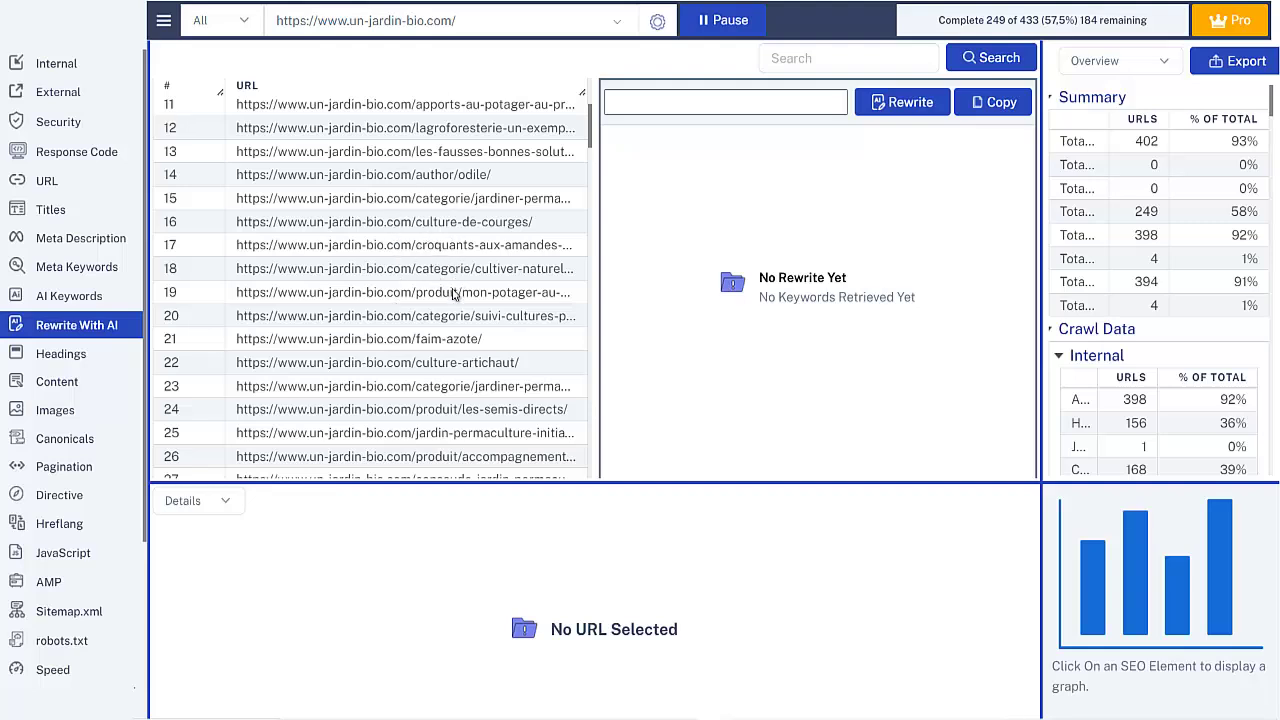
{"action": "left_click", "coordinate": [338, 224]}
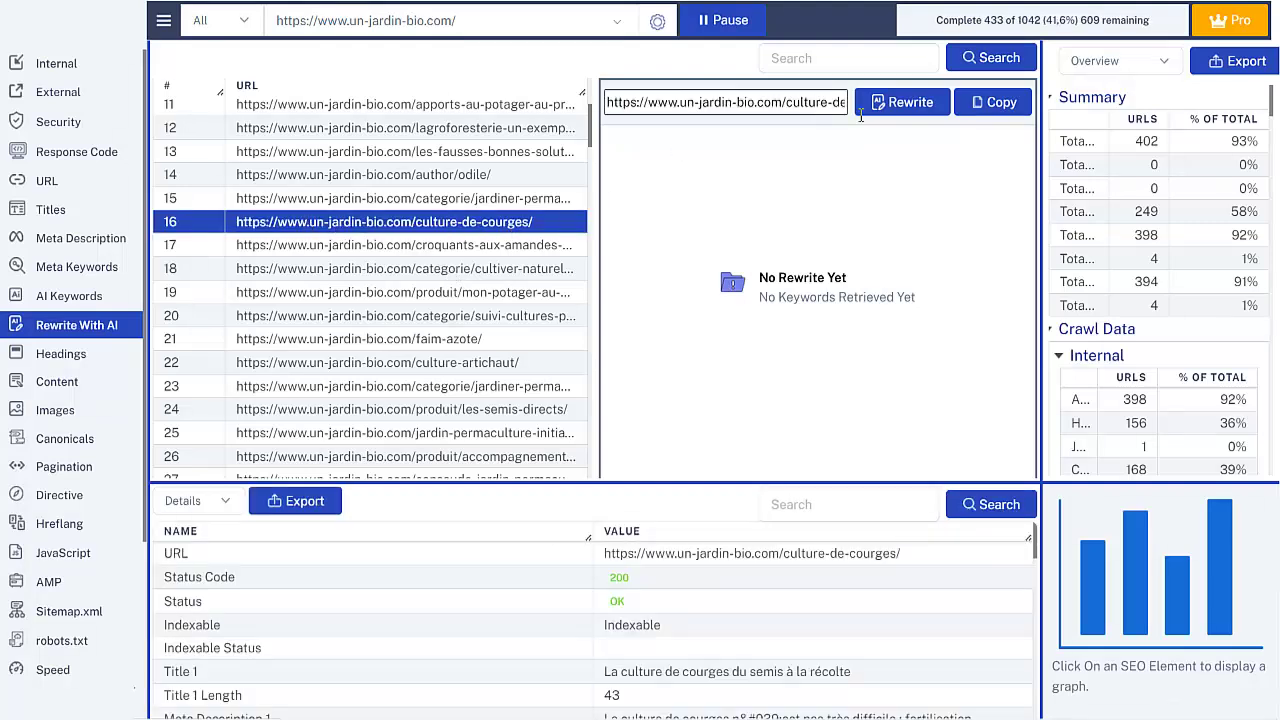
{"action": "left_click", "coordinate": [910, 103]}
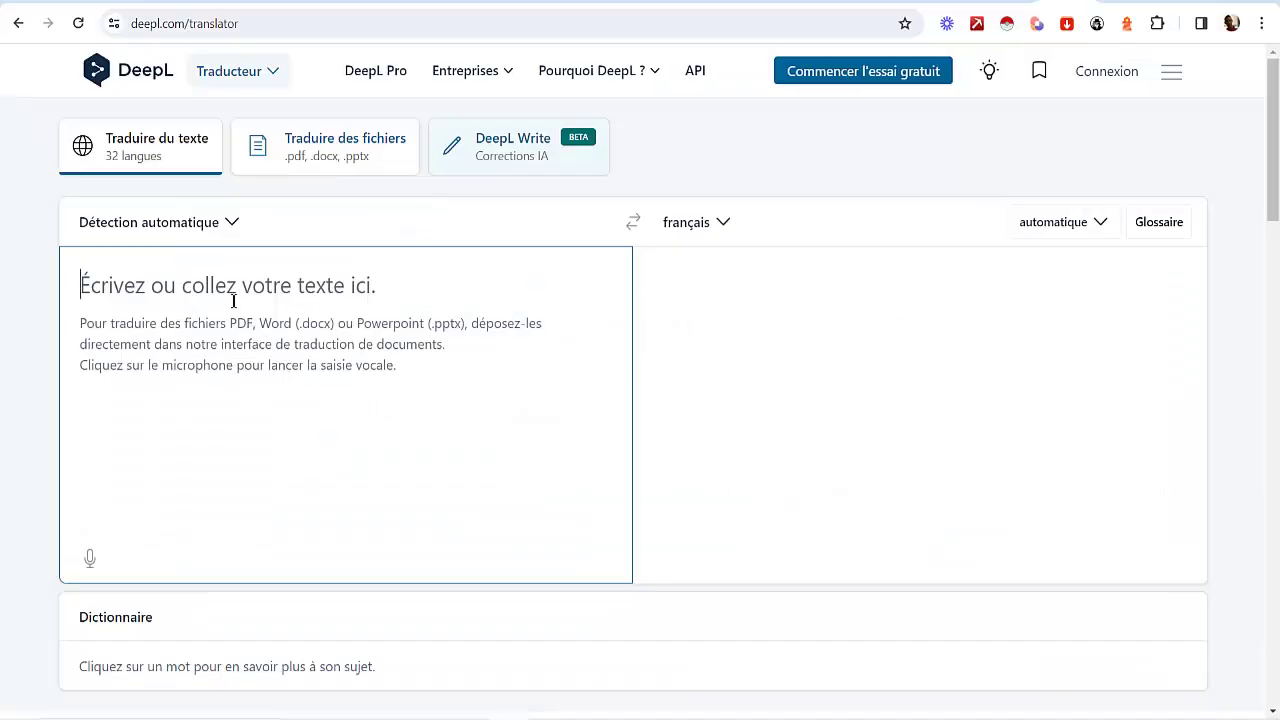
{"action": "key", "text": "ctrl+v"}
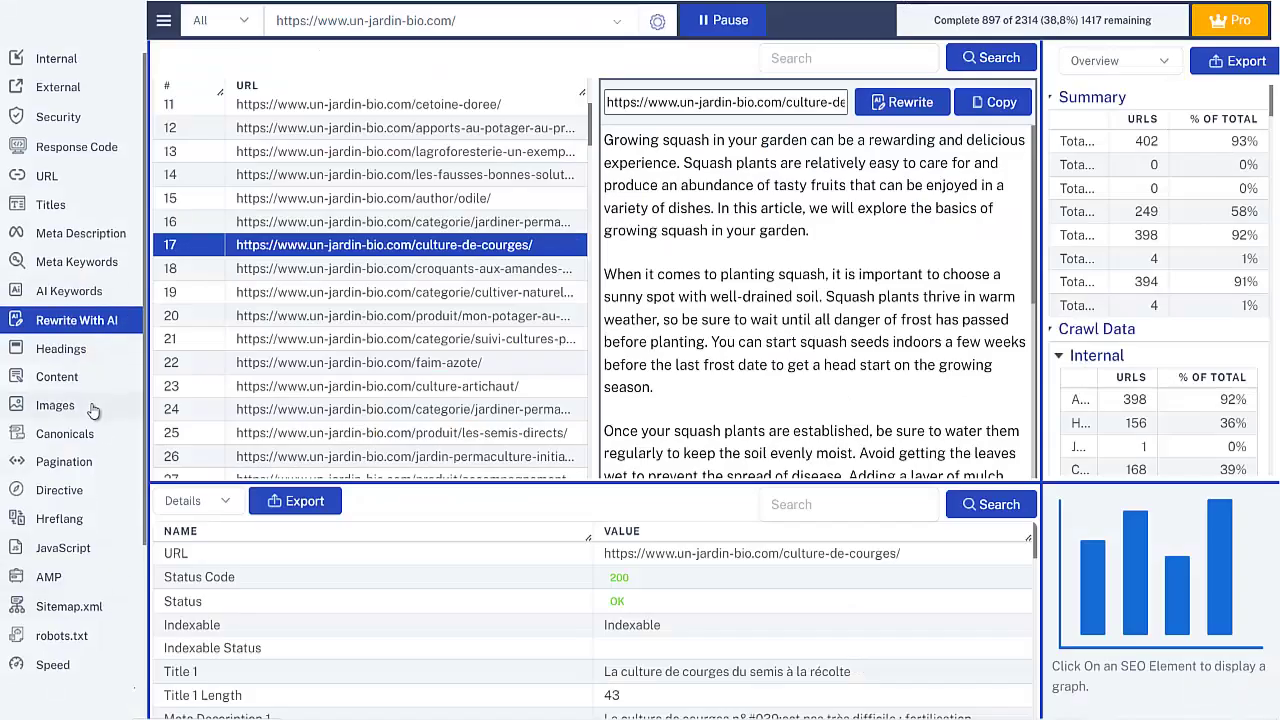
{"action": "scroll", "coordinate": [92, 410], "scroll_direction": "down", "scroll_amount": 3}
{"action": "scroll", "coordinate": [90, 400], "scroll_direction": "up", "scroll_amount": 3}
{"action": "scroll", "coordinate": [100, 500], "scroll_direction": "down", "scroll_amount": 1}
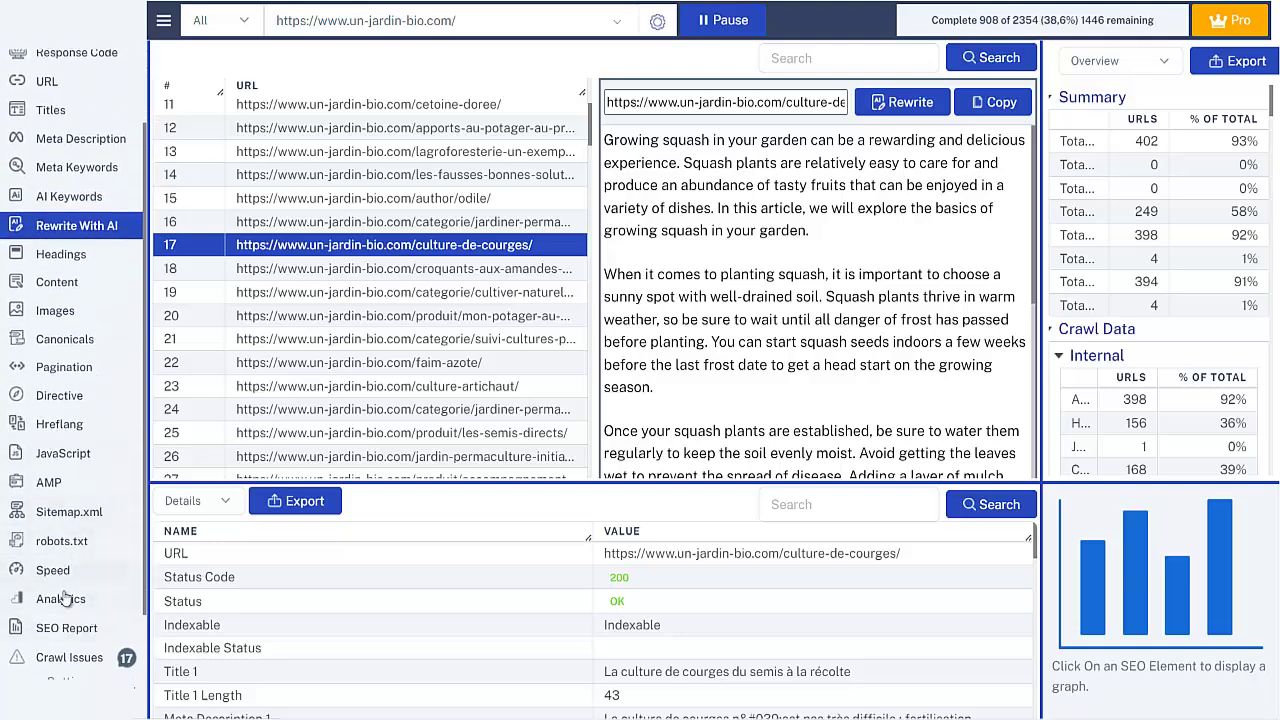
{"action": "scroll", "coordinate": [86, 297], "scroll_direction": "up", "scroll_amount": 2}
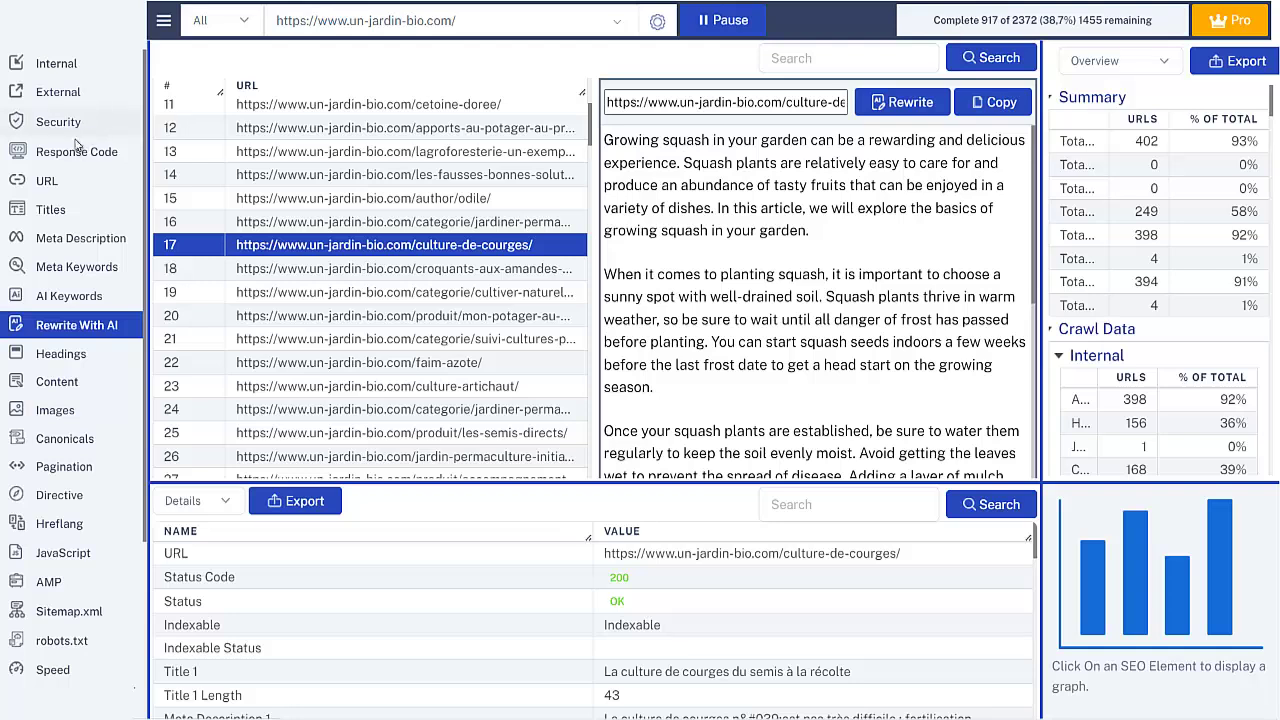